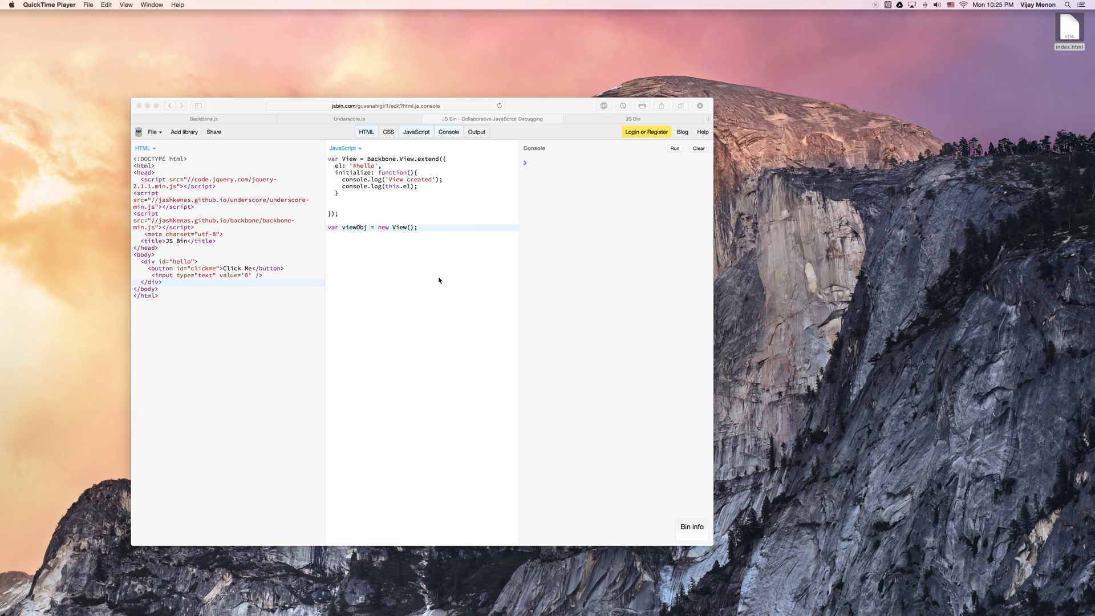
- Start a new line in the Backbone view directly after the el: '#hello' property
left_click(439, 280)
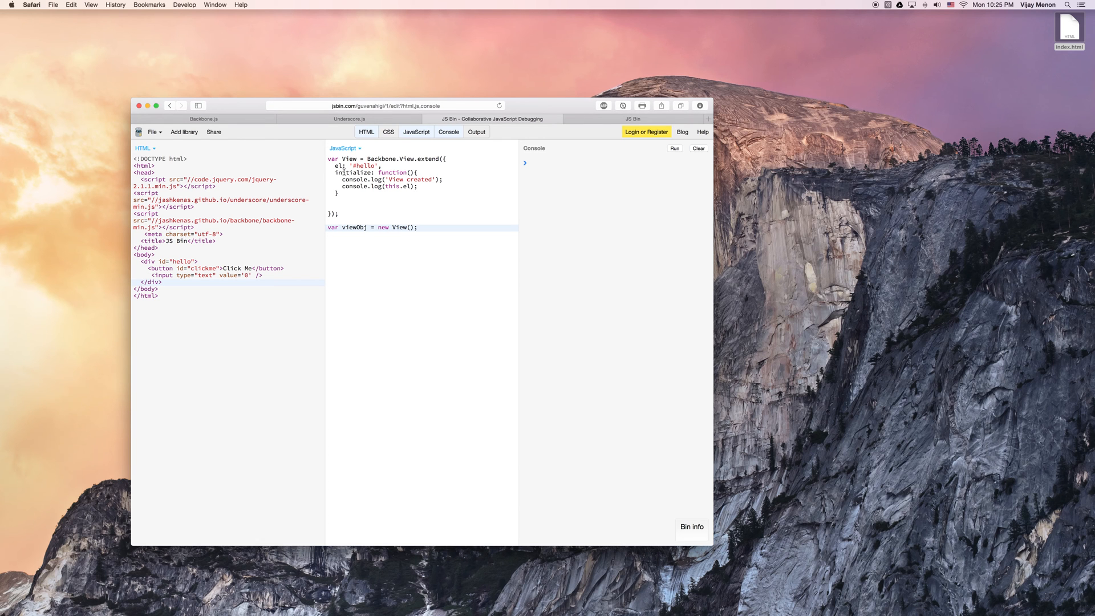
left_click(381, 207)
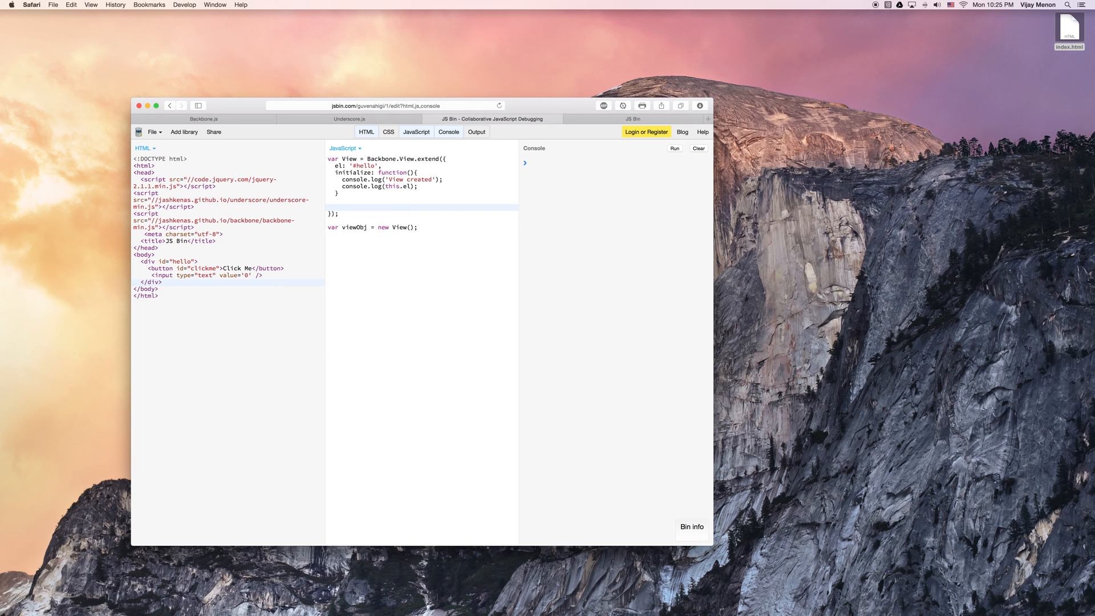
key("super+Tab")
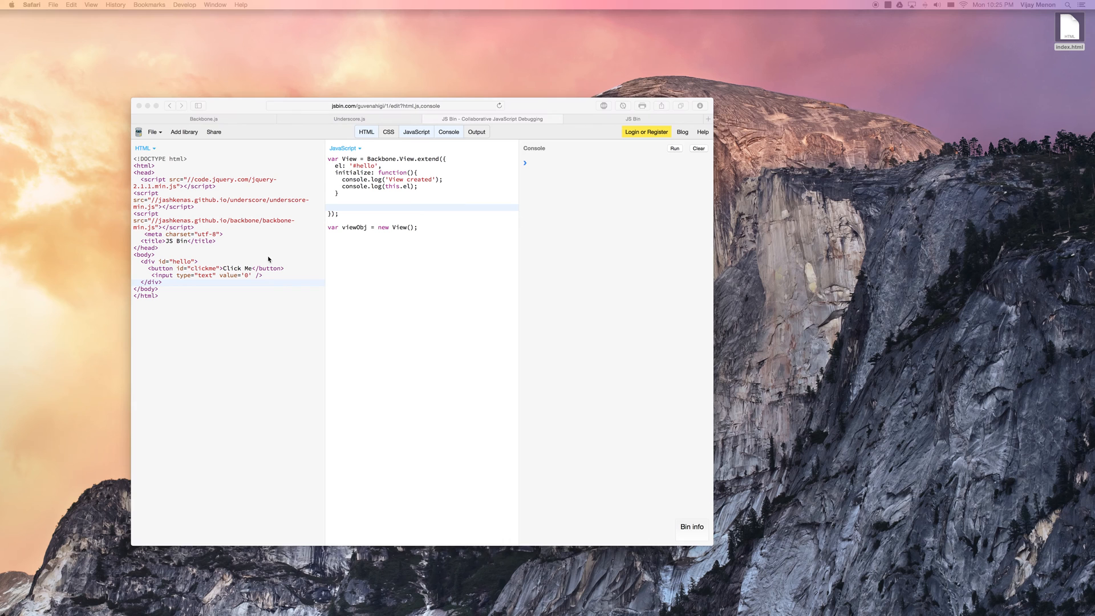
left_click(420, 202)
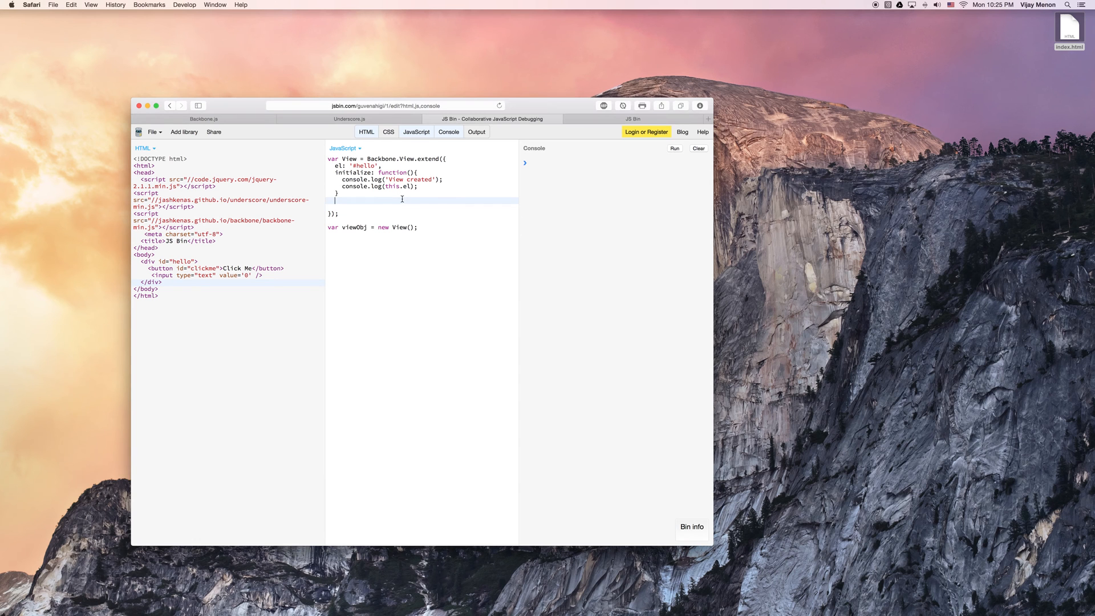
left_click(399, 195)
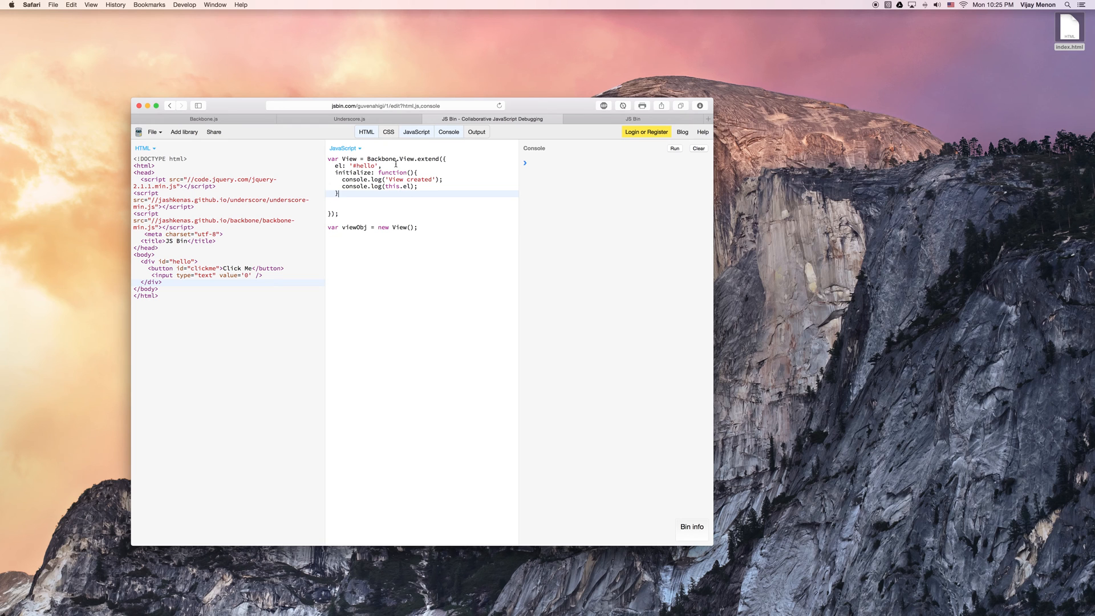
left_click(395, 167)
key("Return")
type("ev")
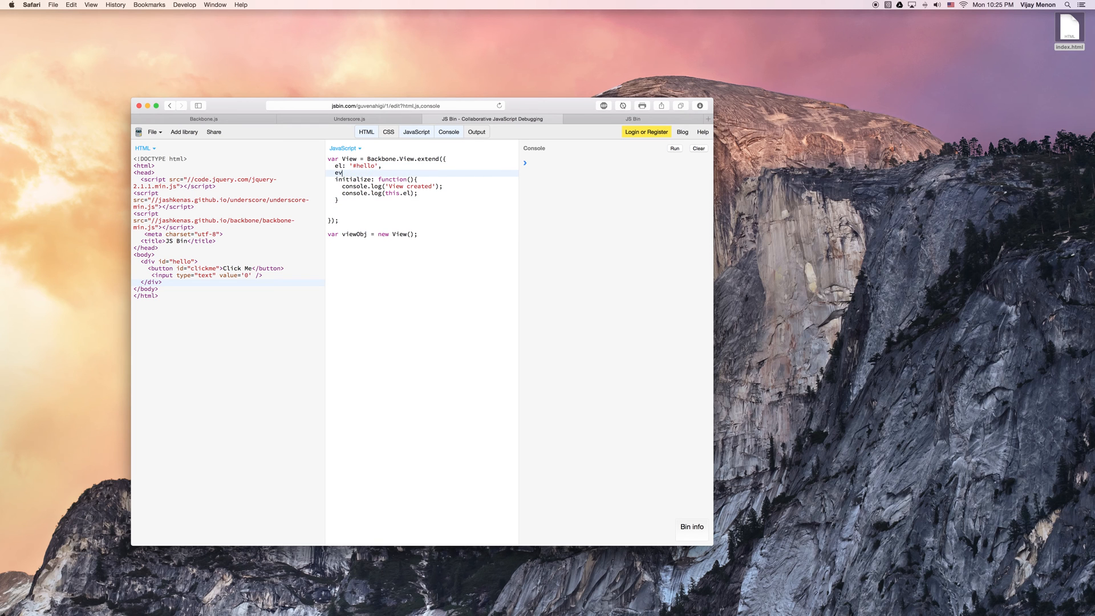
type("ents:")
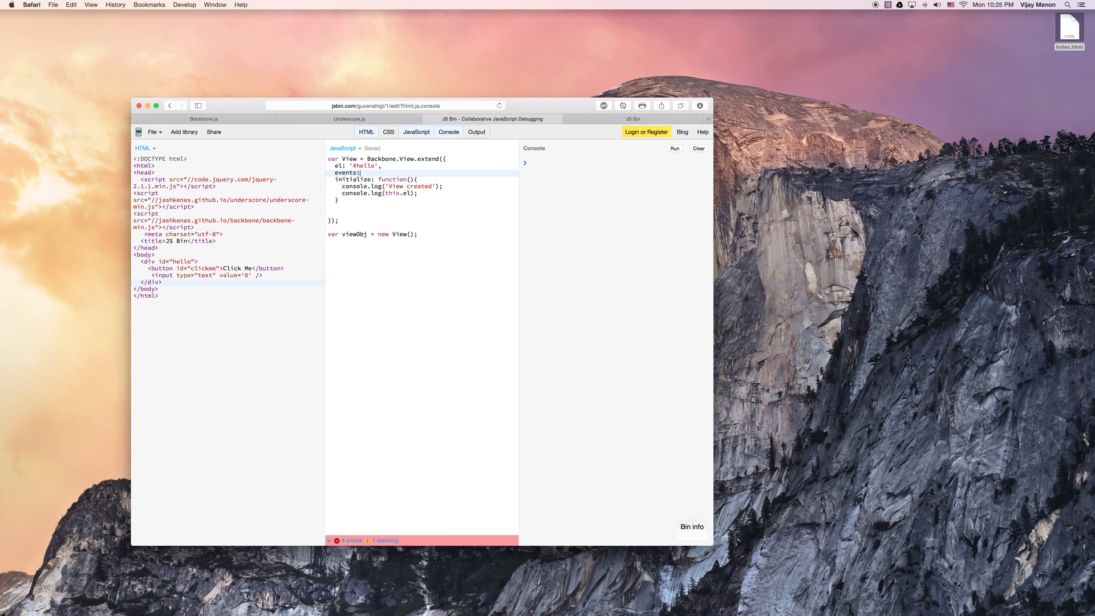
type("{")
- Add an events: { } object under el and review the hello div markup in the HTML pane
key("Return")
key("Return")
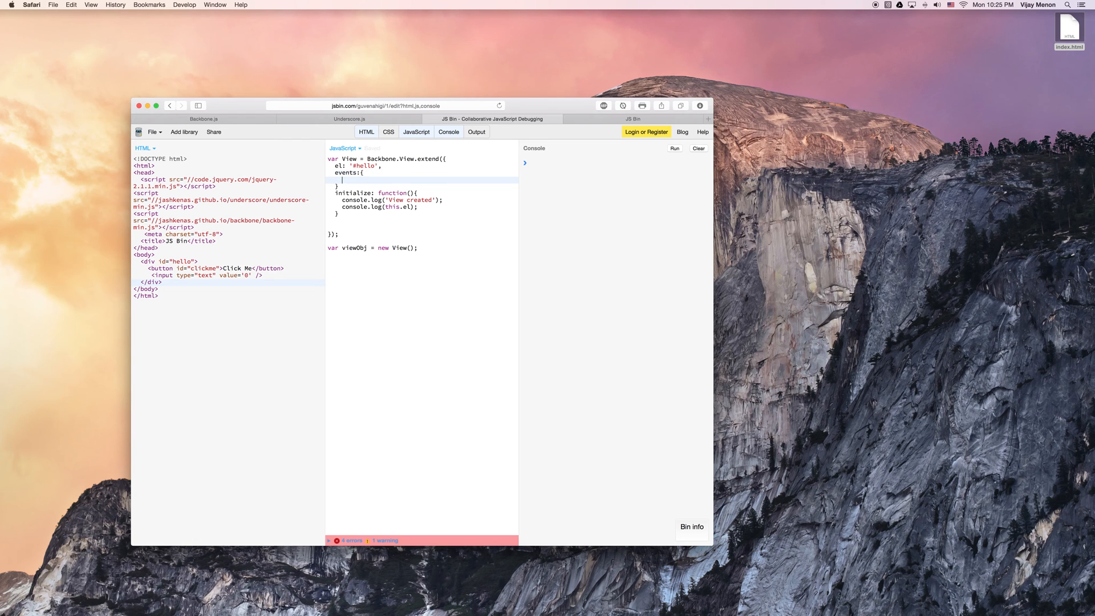
type("},")
key("Up")
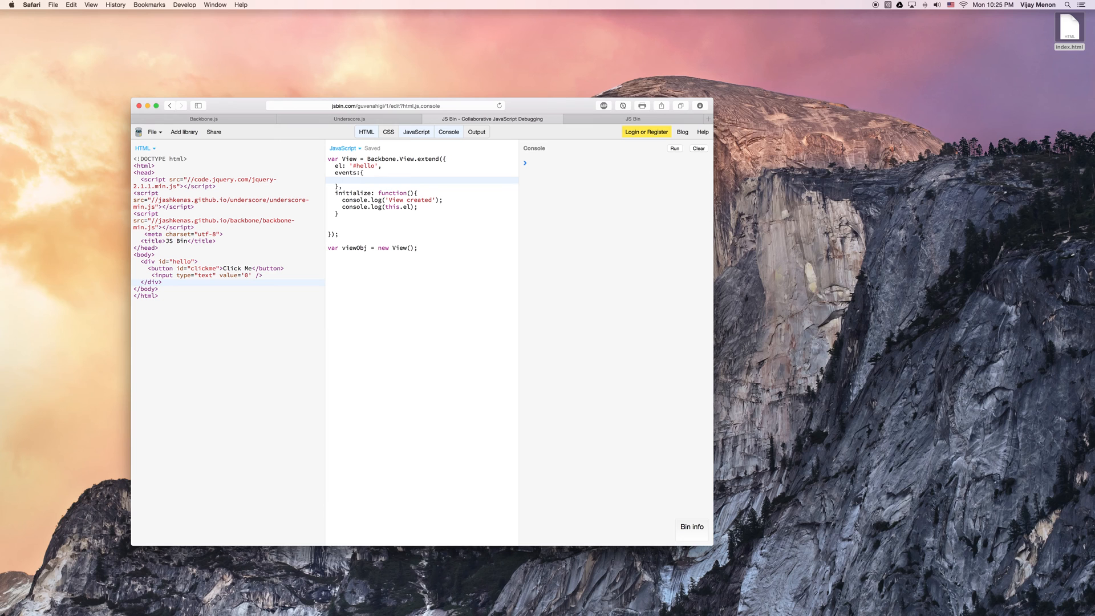
type("'")
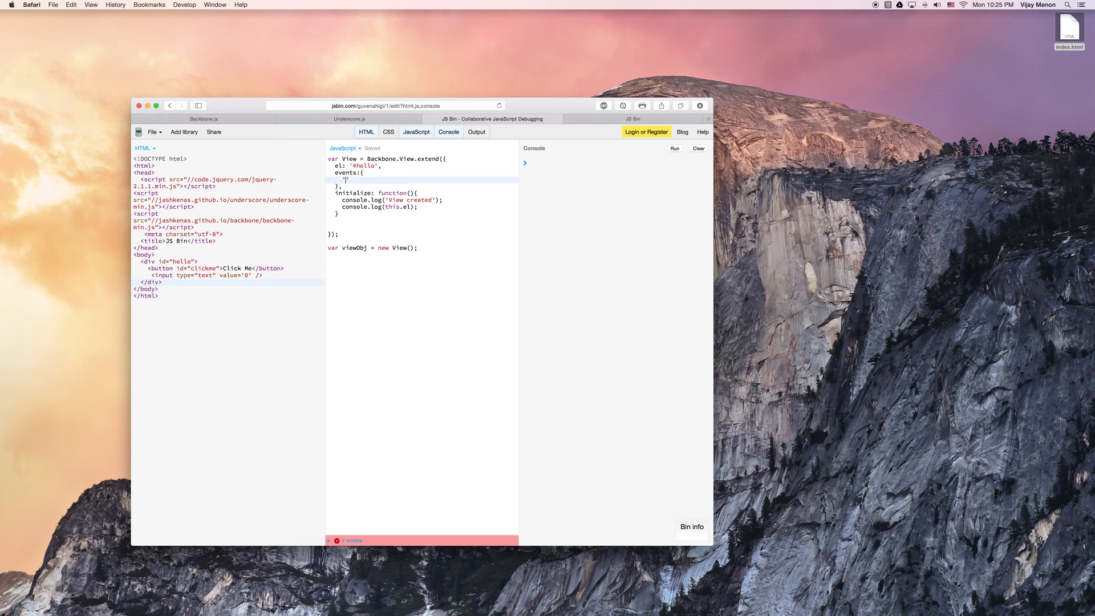
type("'")
type("'")
left_click_drag(137, 261, 169, 282)
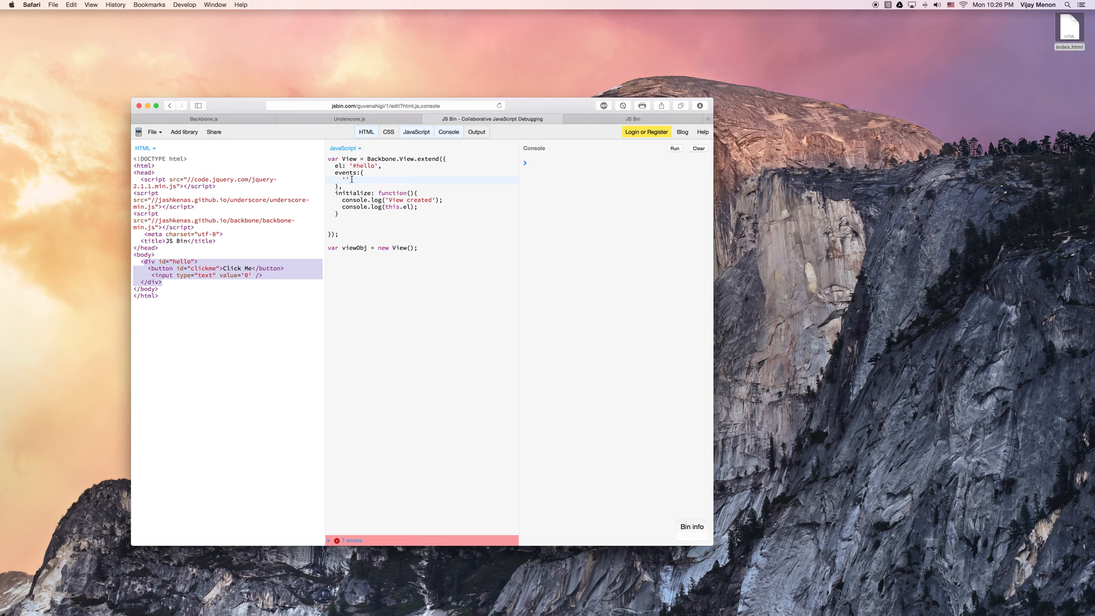
left_click(160, 273)
left_click(137, 261)
left_click_drag(137, 261, 173, 283)
left_click(239, 241)
- Place the cursor between the empty quotes inside events to begin its first entry
left_click(382, 165)
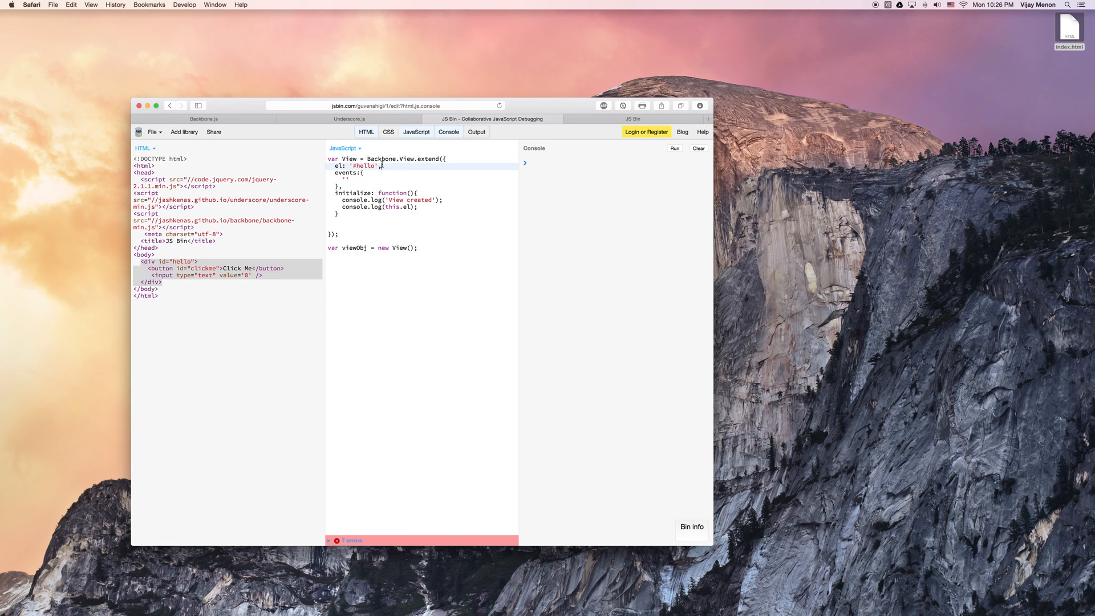
left_click(383, 172)
left_click(213, 260)
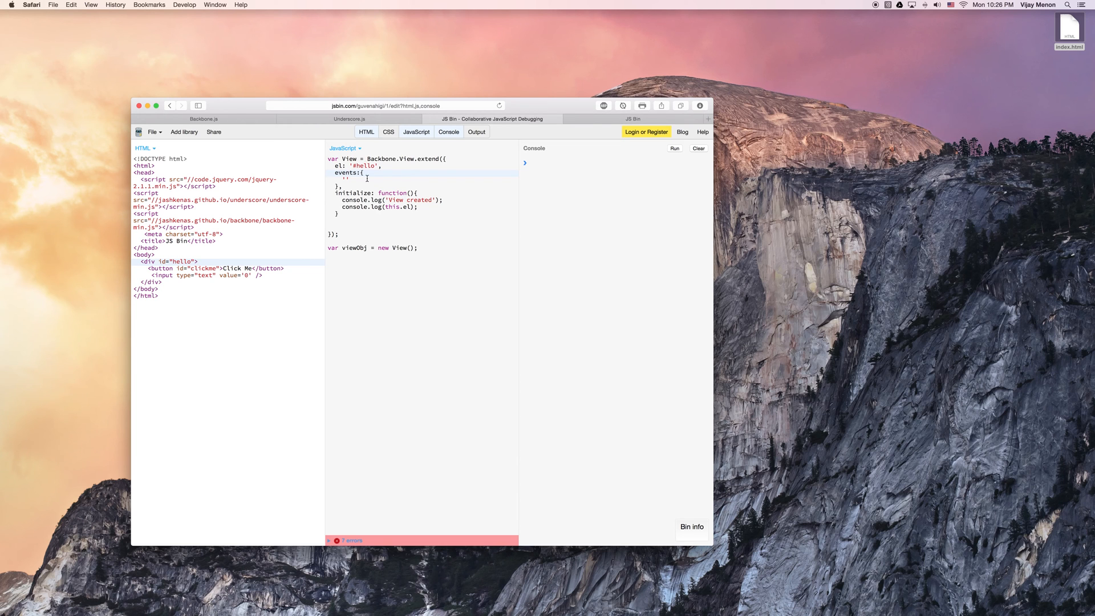
left_click(365, 220)
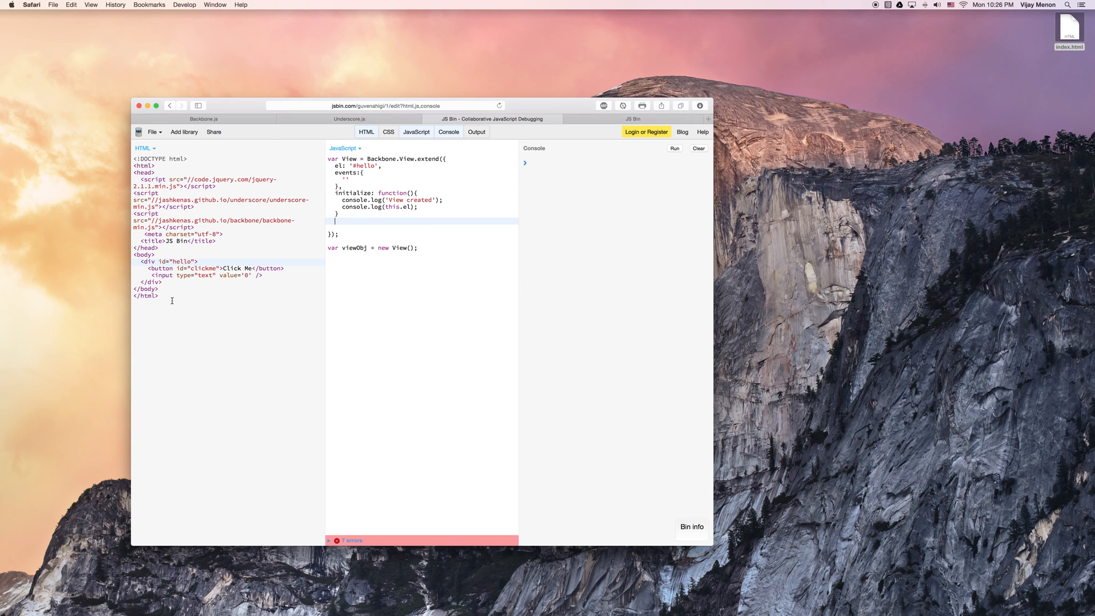
left_click(345, 179)
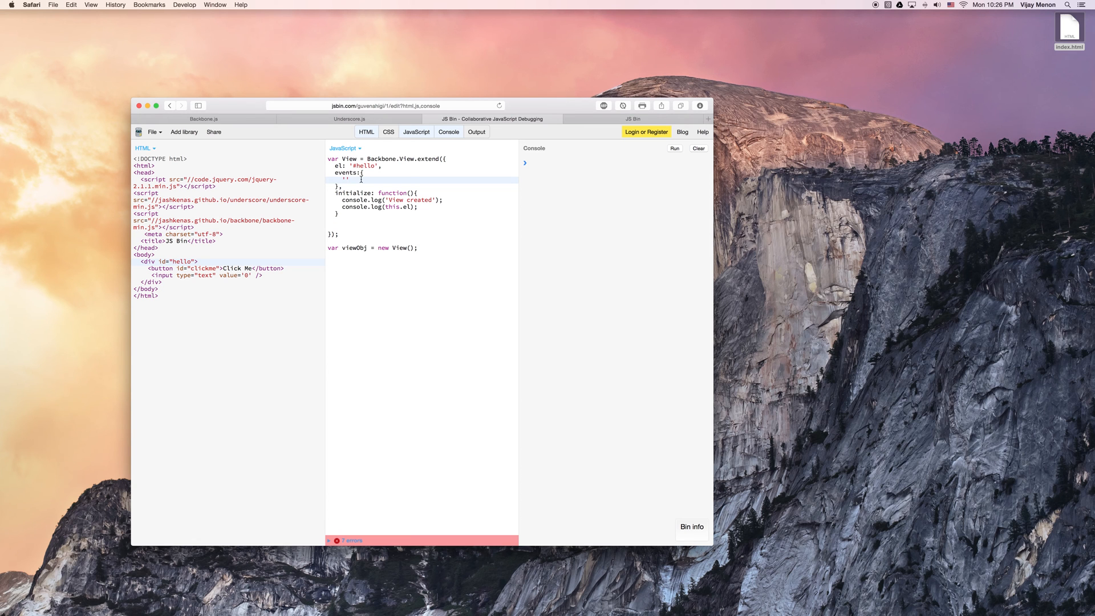
type("click")
- Map 'click #clickme' to the 'increment' handler, replacing the click/mouseover/dblclick drafts
key("BackSpace")
key("BackSpace")
key("BackSpace")
type("mouse")
key("BackSpace")
key("BackSpace")
key("BackSpace")
key("BackSpace")
type("mo")
type("useover")
key("BackSpace")
key("BackSpace")
key("BackSpace")
key("BackSpace")
key("BackSpace")
key("BackSpace")
key("BackSpace")
key("BackSpace")
key("BackSpace")
type("dblclick")
key("BackSpace")
key("BackSpace")
key("BackSpace")
key("BackSpace")
key("BackSpace")
key("BackSpace")
key("BackSpace")
key("BackSpace")
type("click ")
type("#c")
type("lickme':")
type("'")
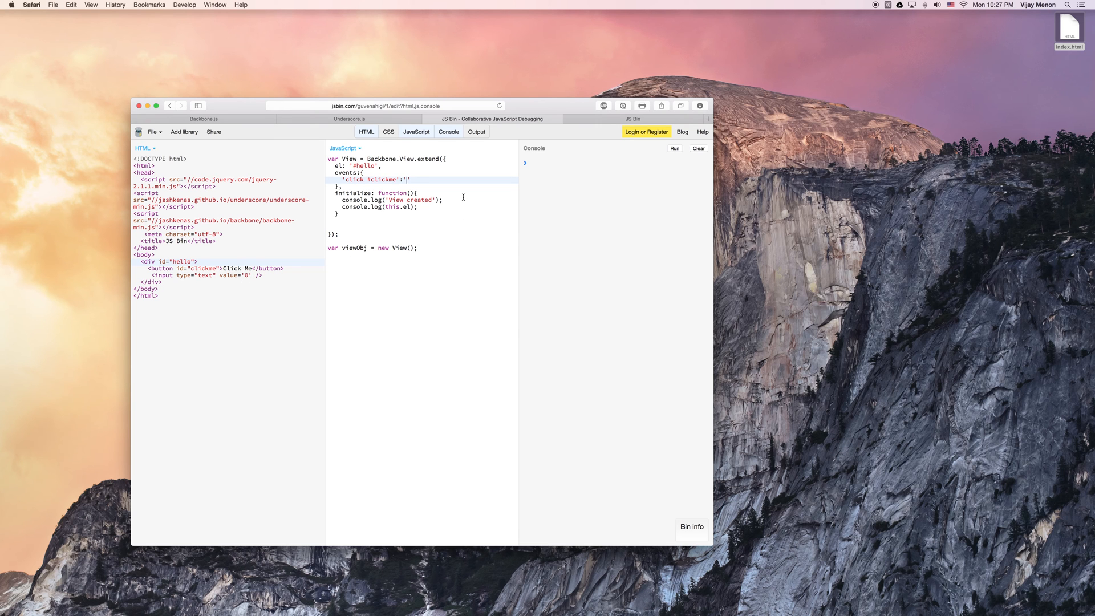
type("in")
type("crement'")
key("Down")
key("Down")
key("Down")
key("Down")
key("Down")
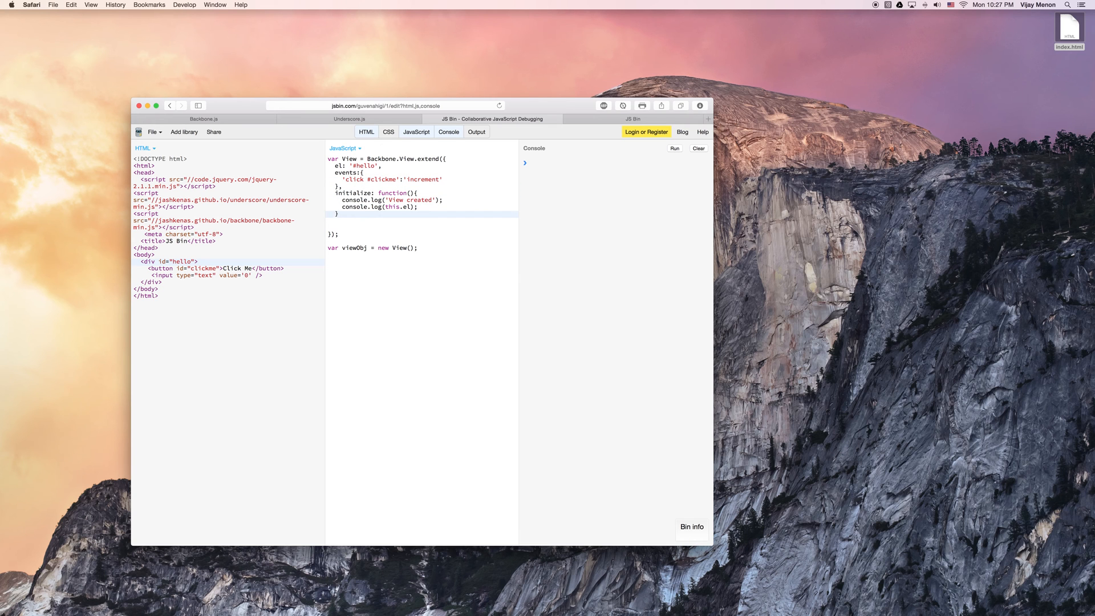
type(",")
- Add an increment: function(){ } method and delete the two logging lines from initialize
key("Return")
type("inc")
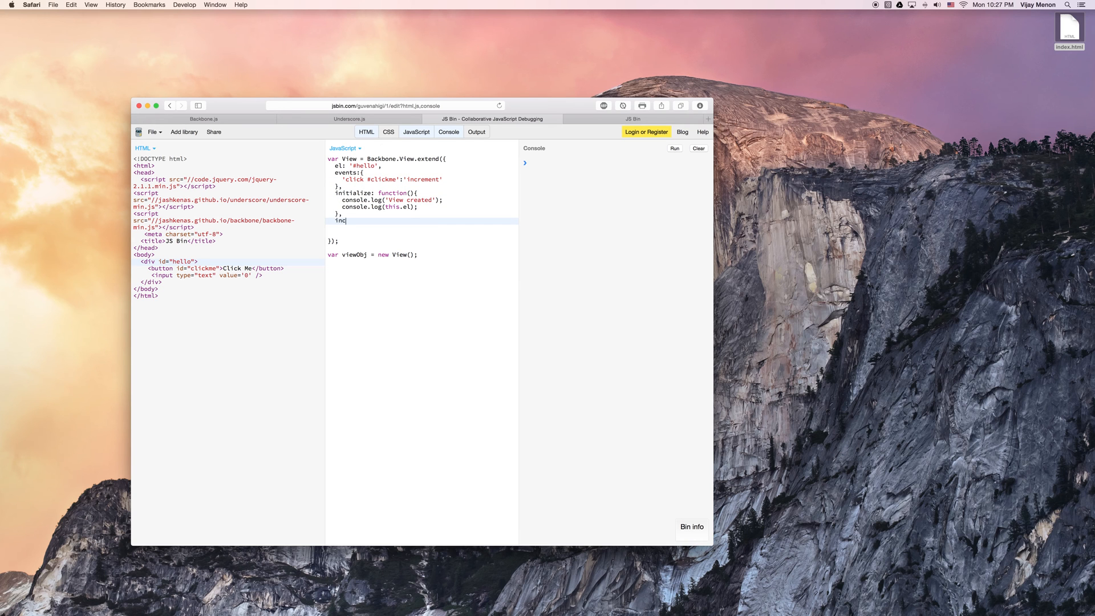
type("rement: func")
type("tion(){")
key("Return")
key("Return")
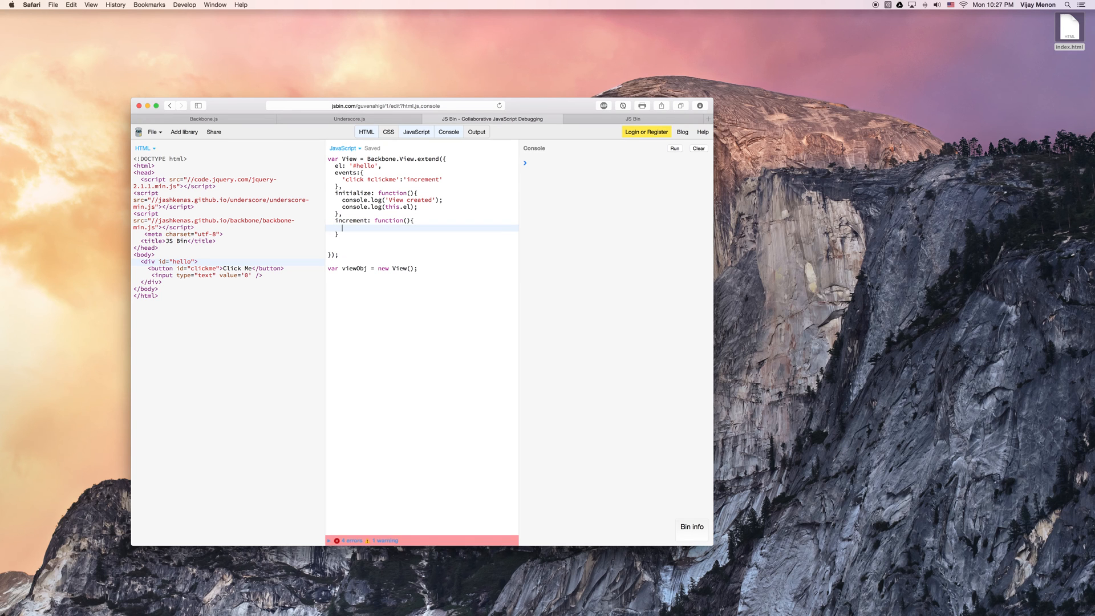
type("}")
key("Up")
key("Up")
key("Up")
key("Up")
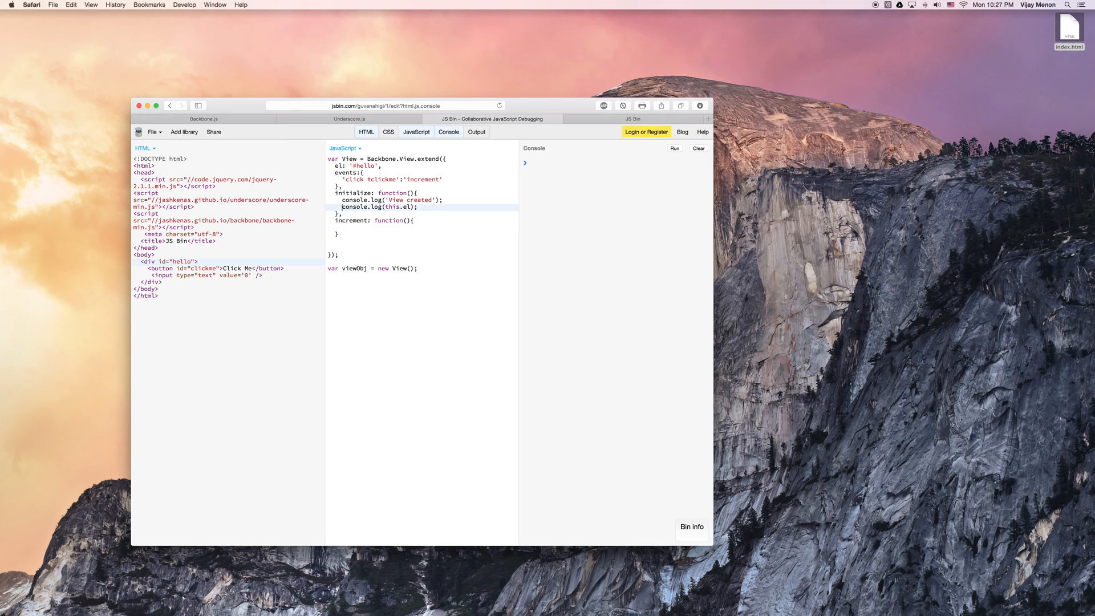
key("Down")
key("Up")
key("End")
key("Return")
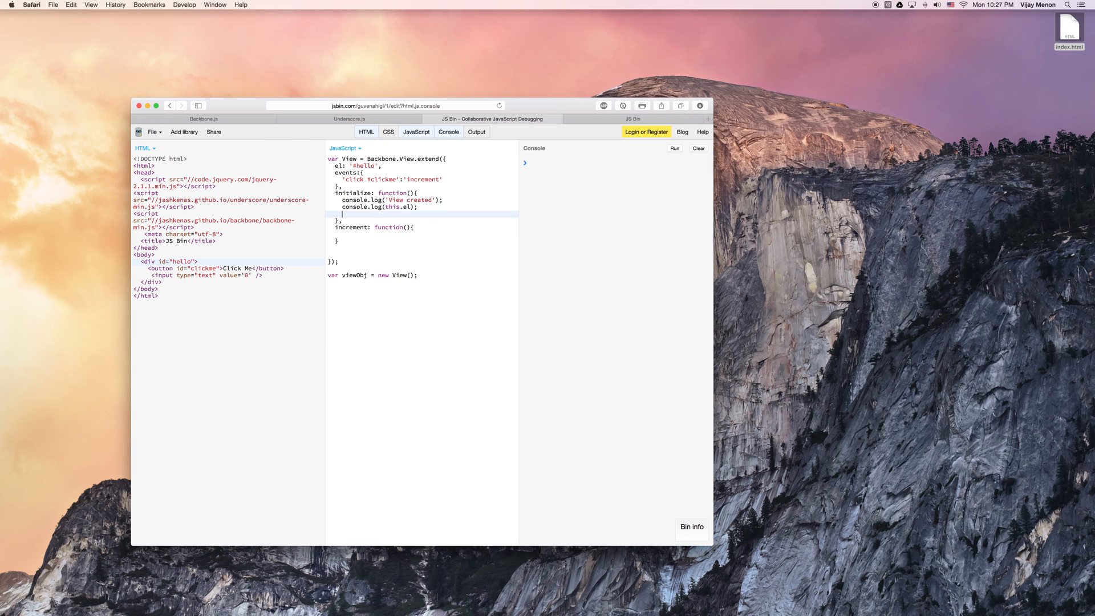
key("shift+Up")
key("shift+Up")
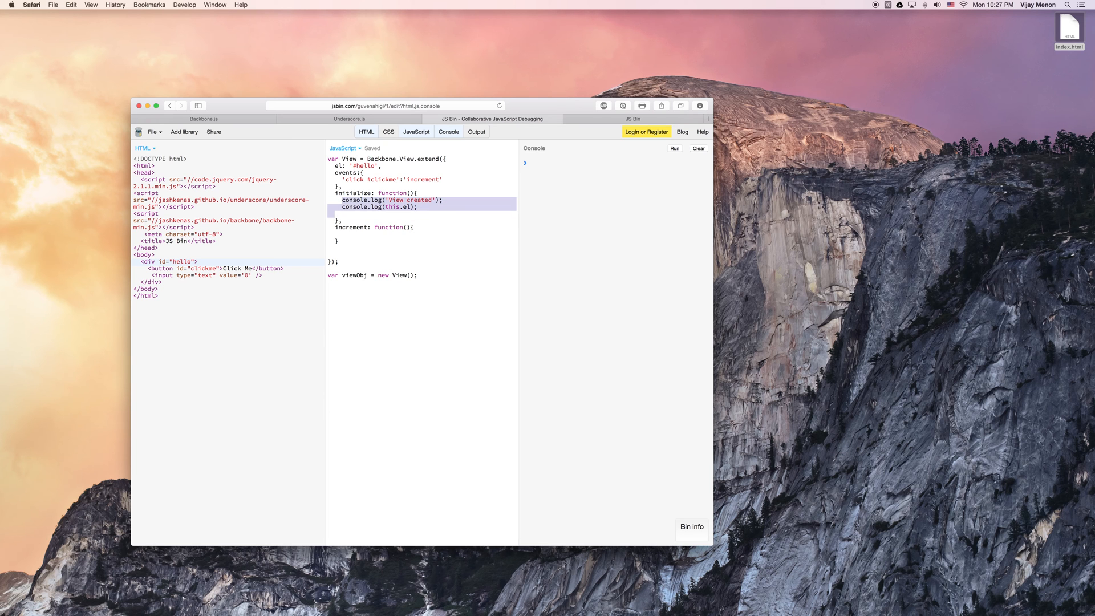
key("shift+Left")
key("BackSpace")
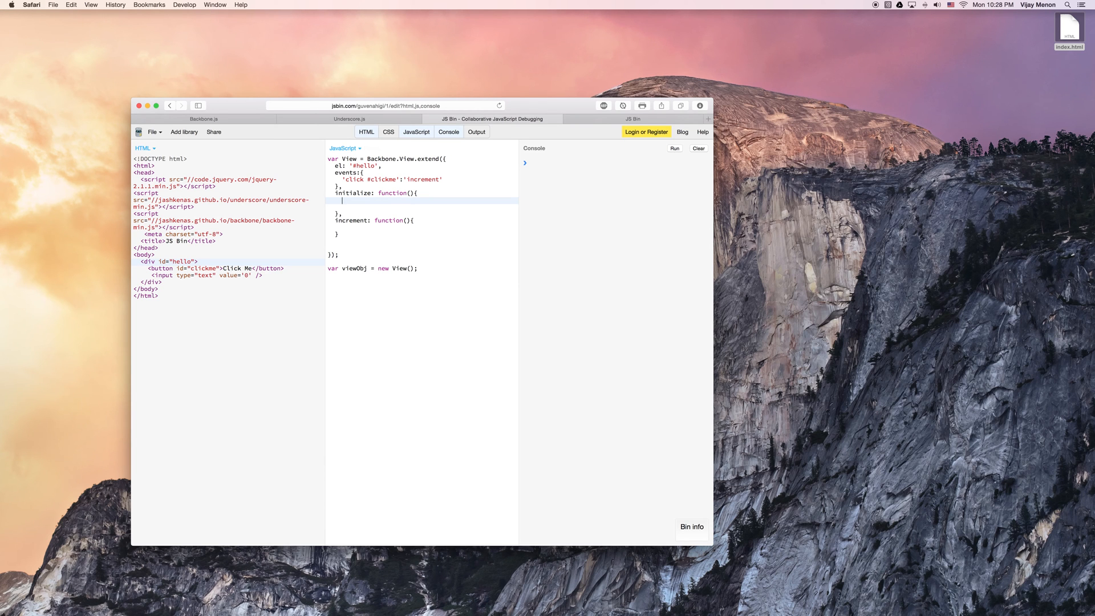
type("this.$")
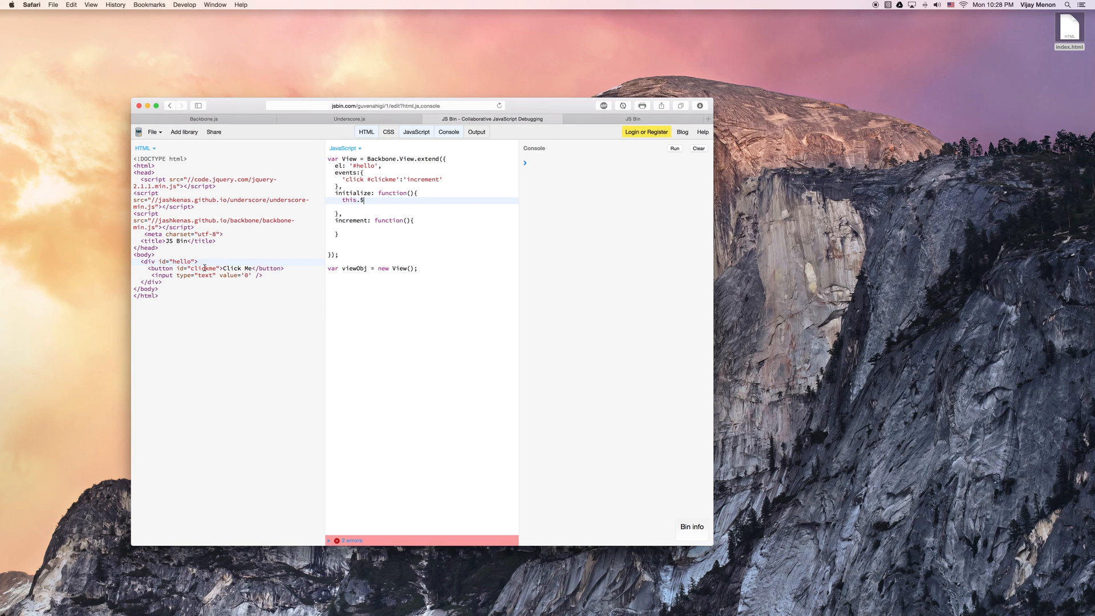
- Give the input id="number" and cache this.$number = $('#number').val() in initialize
left_click(175, 275)
type("id=\"\"")
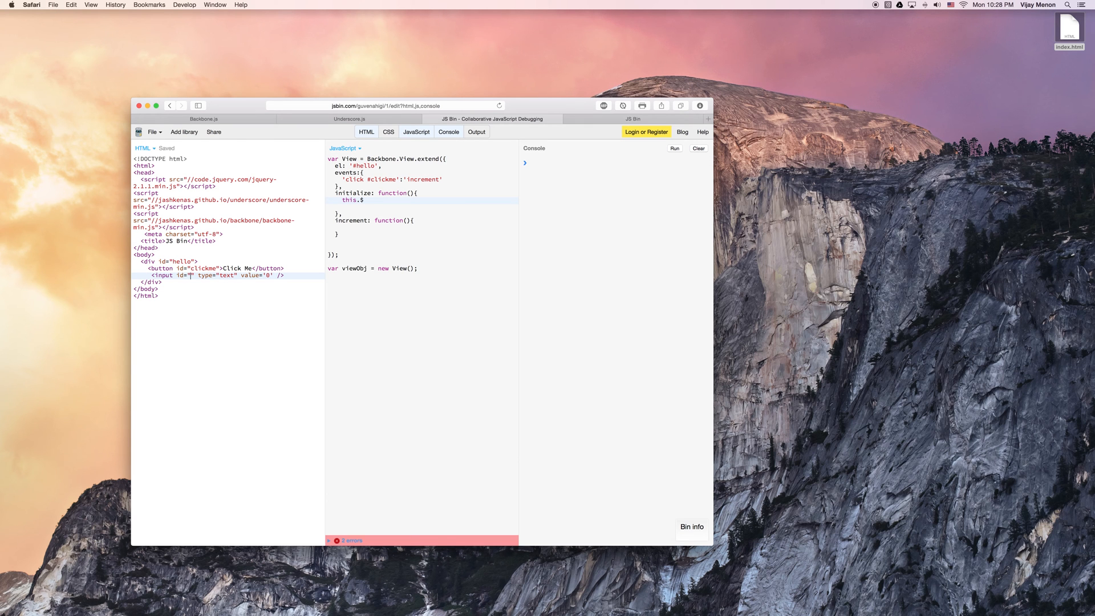
type("number")
left_click(420, 178)
left_click(370, 200)
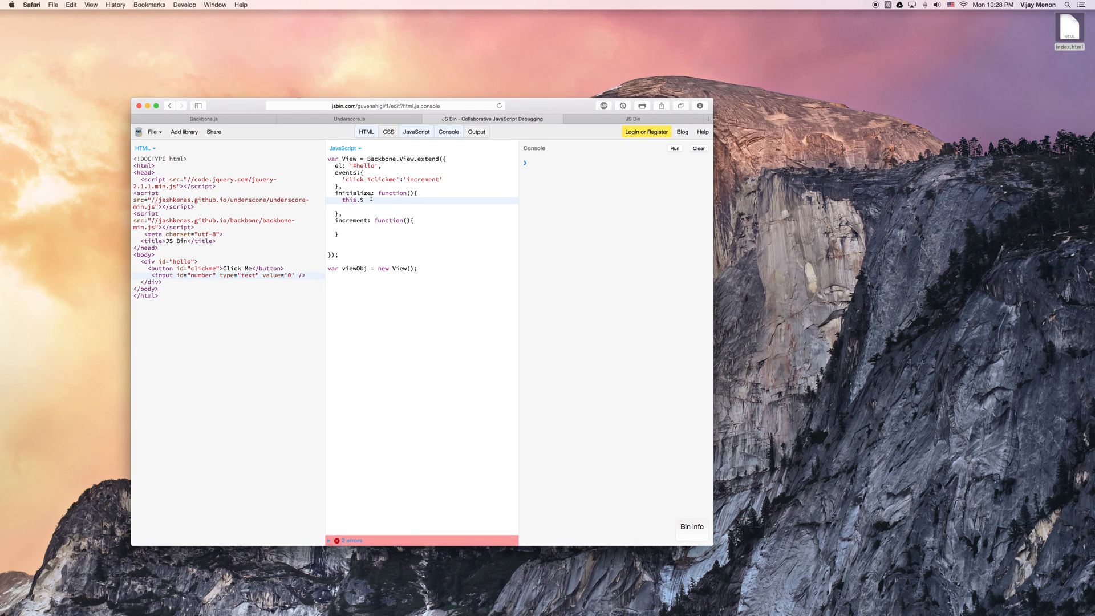
type("mber = $")
type("('")
type("#nu")
type("mber').val")
type("();")
key("Down")
key("Down")
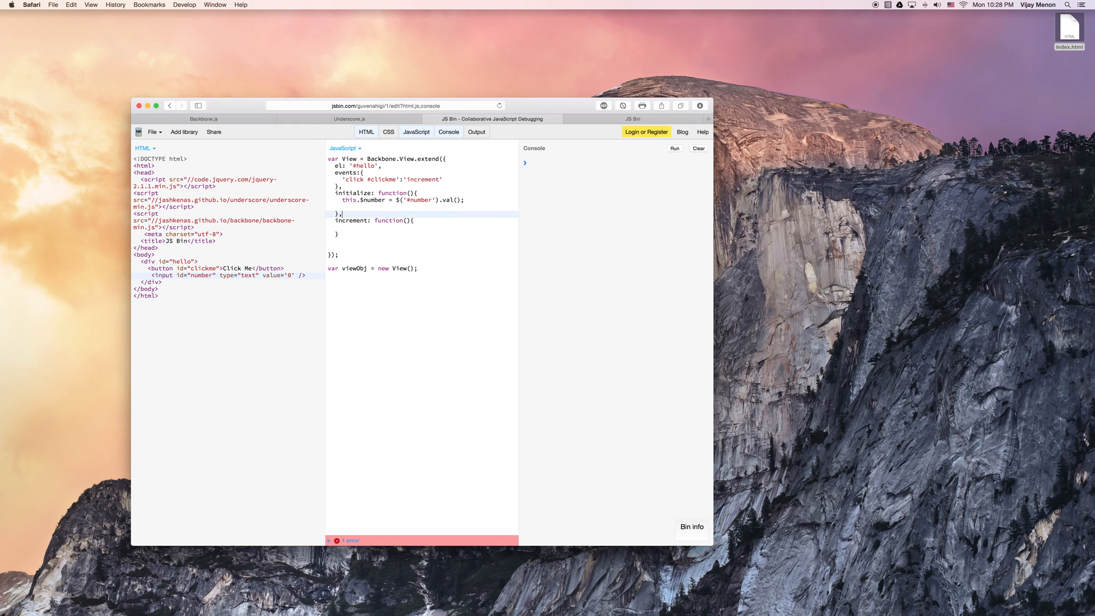
key("Down")
key("Down")
type("co")
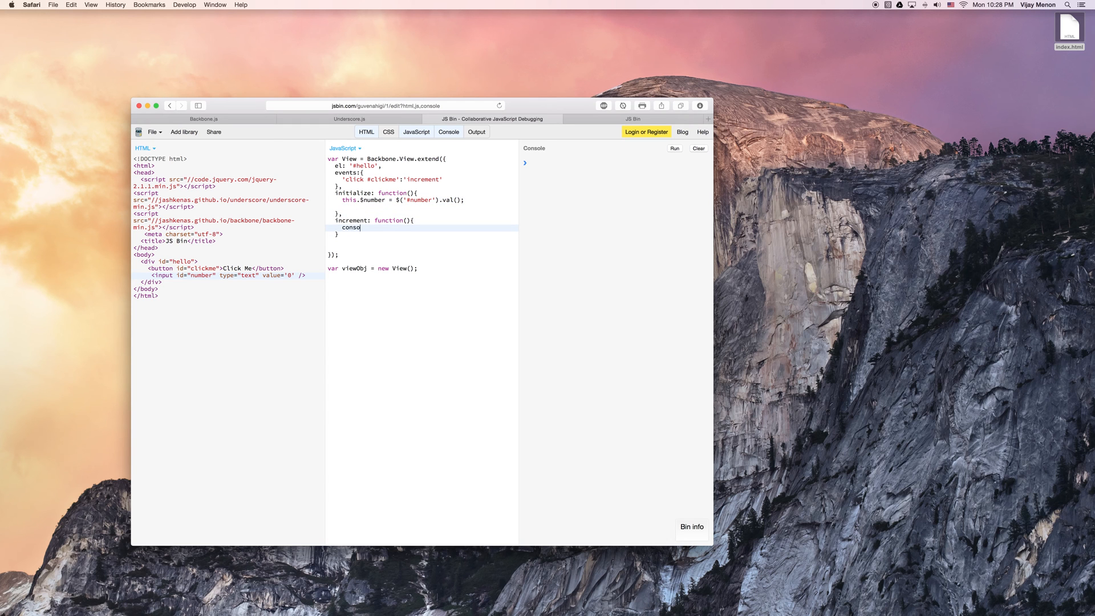
type("le.log(")
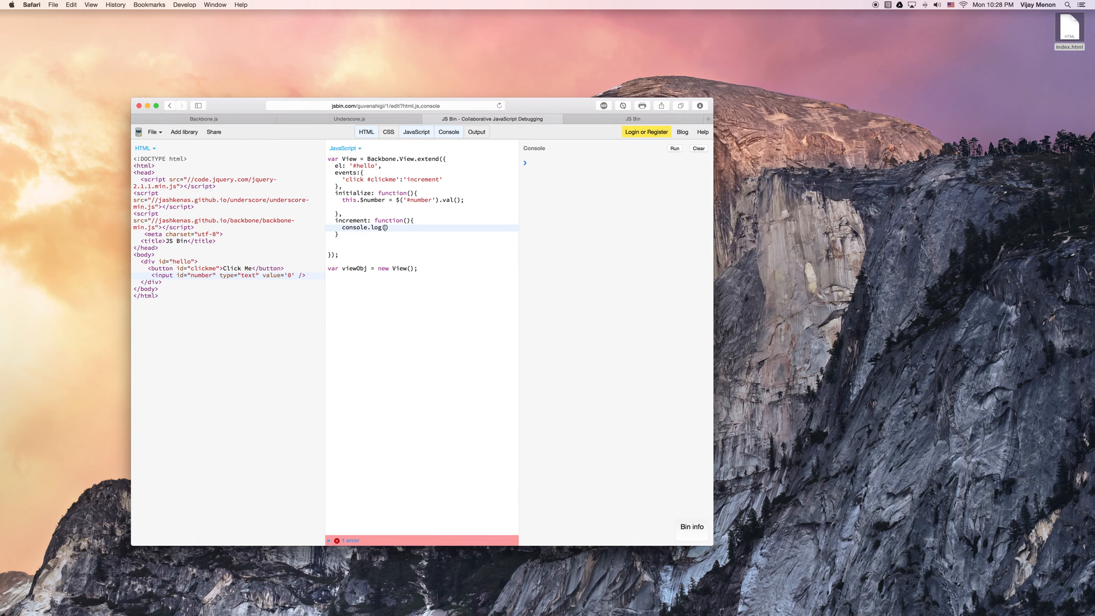
type("this.")
type("$")
type("number);")
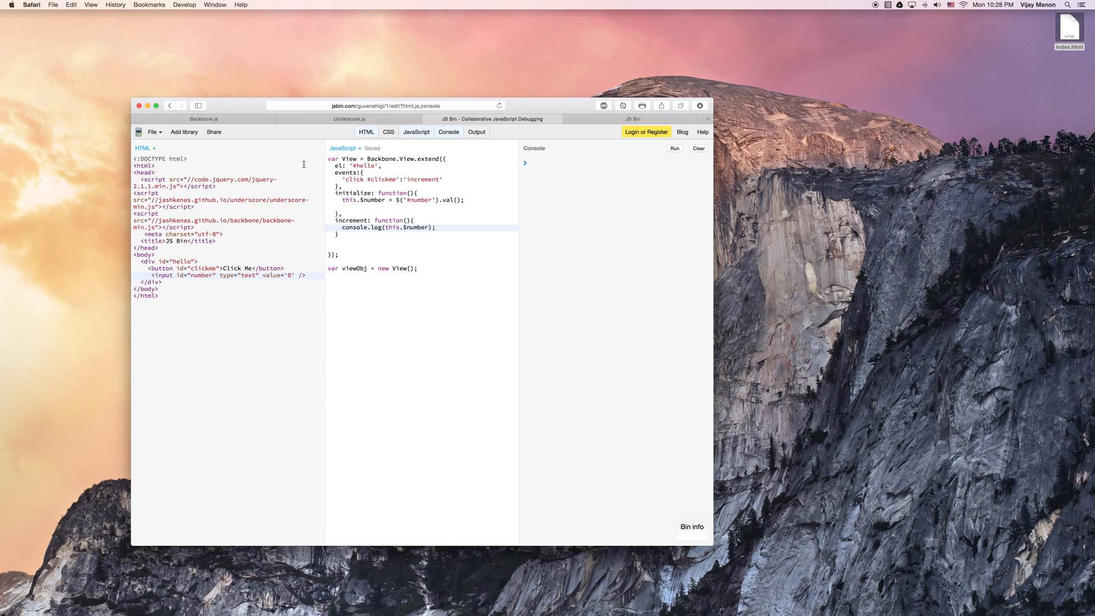
- Have increment log this.$number and tidy its closing brace
left_click(360, 241)
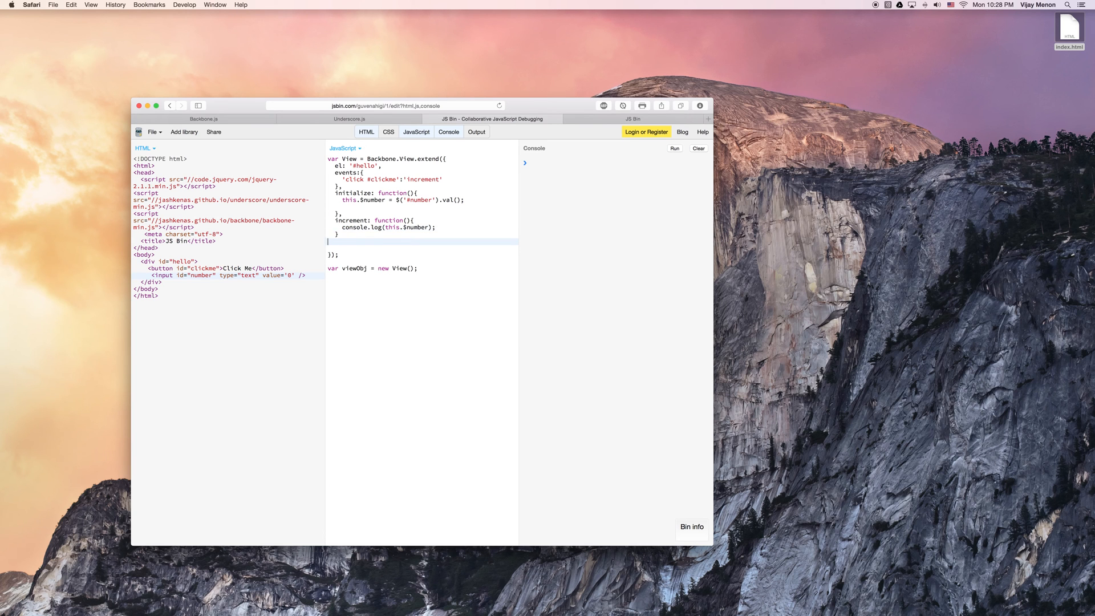
key("BackSpace")
key("BackSpace")
type("}")
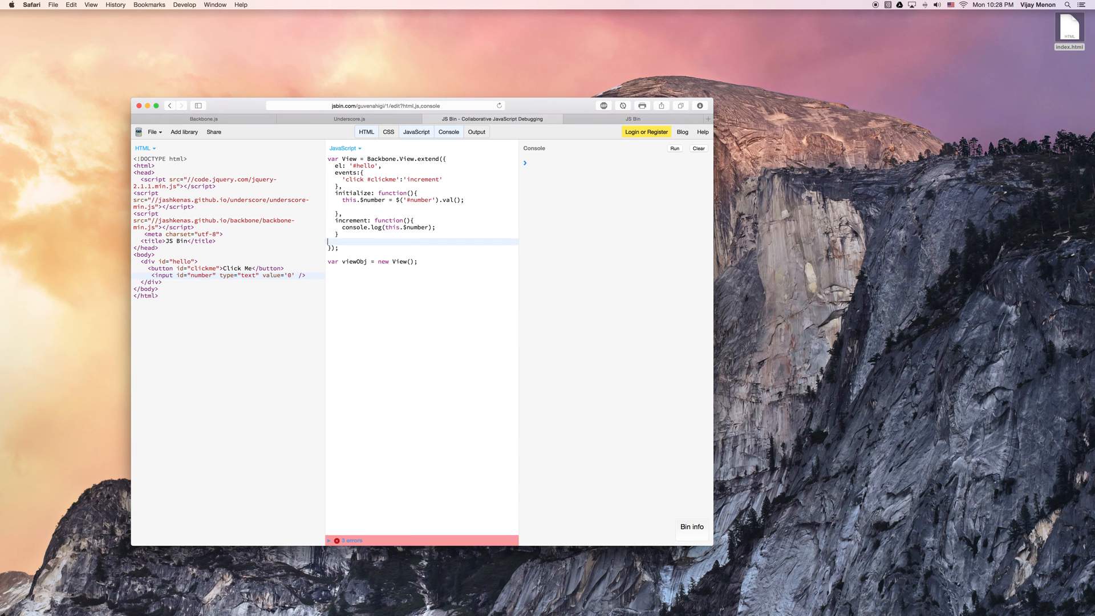
key("Delete")
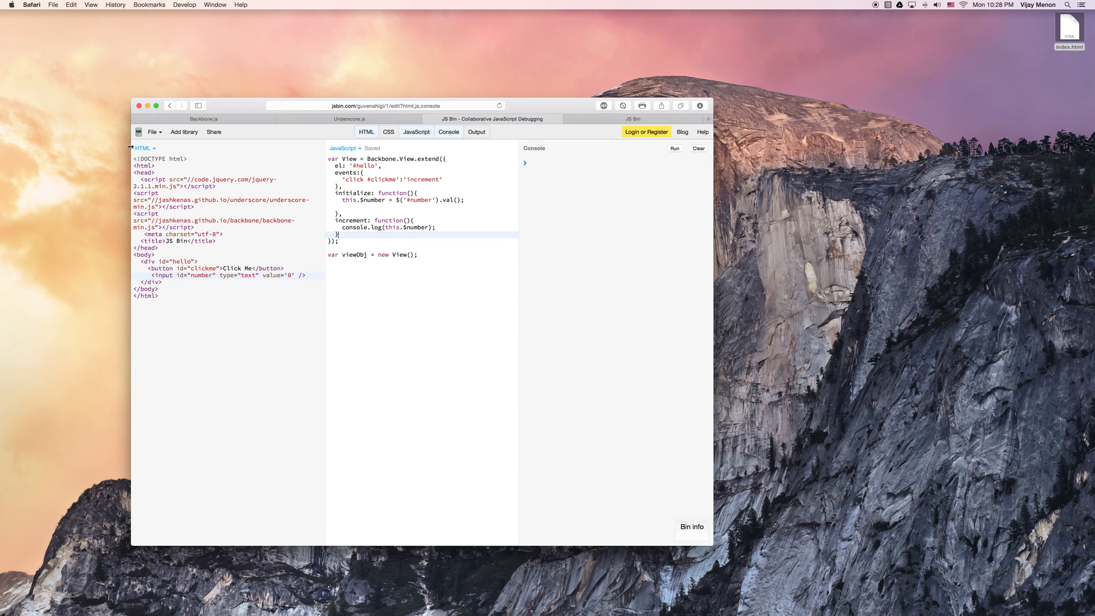
- Download the bin via File > Download and open the saved HTML from Safari's Downloads in a new tab
left_click(152, 131)
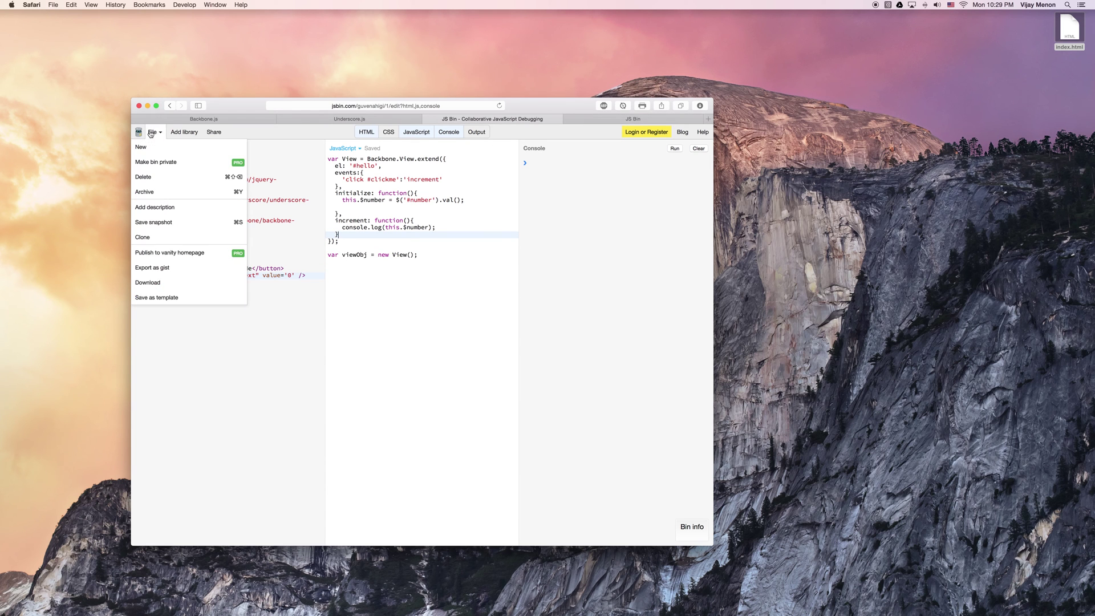
left_click(189, 284)
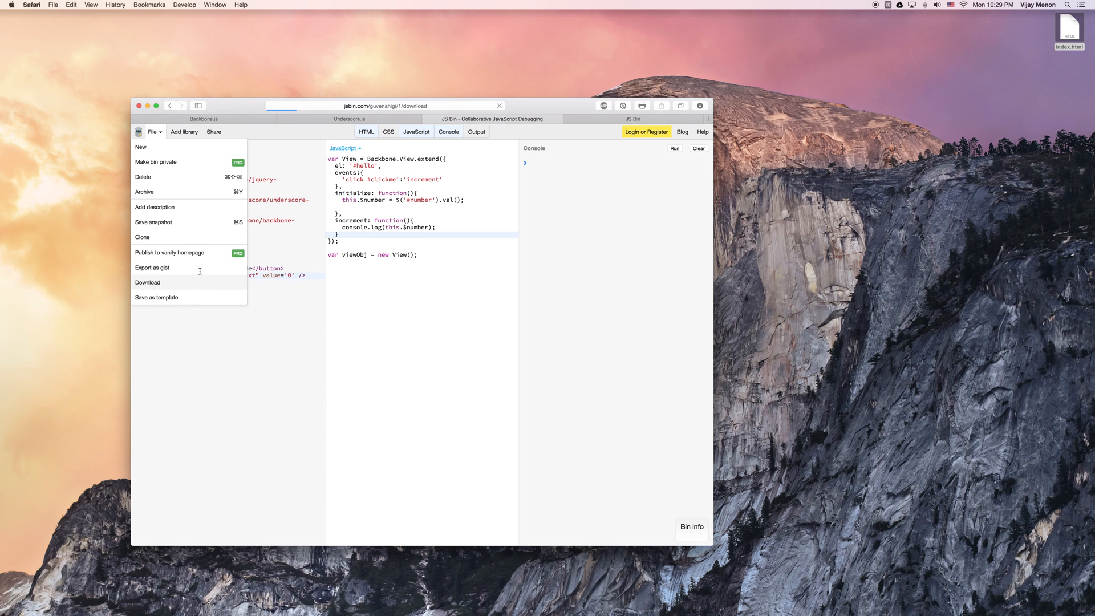
left_click(700, 105)
right_click(699, 144)
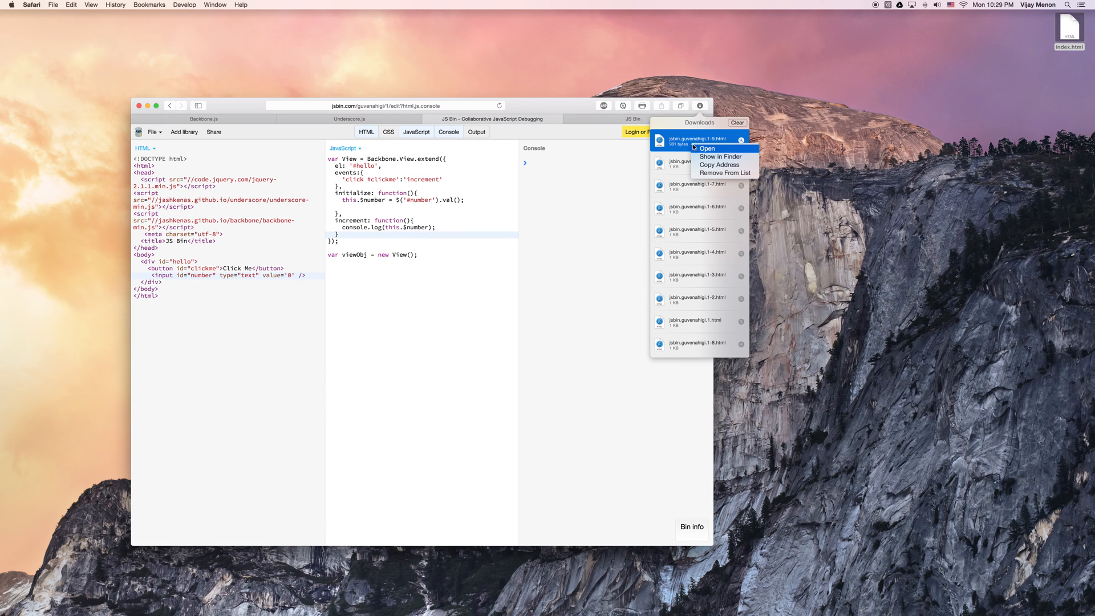
left_click(704, 148)
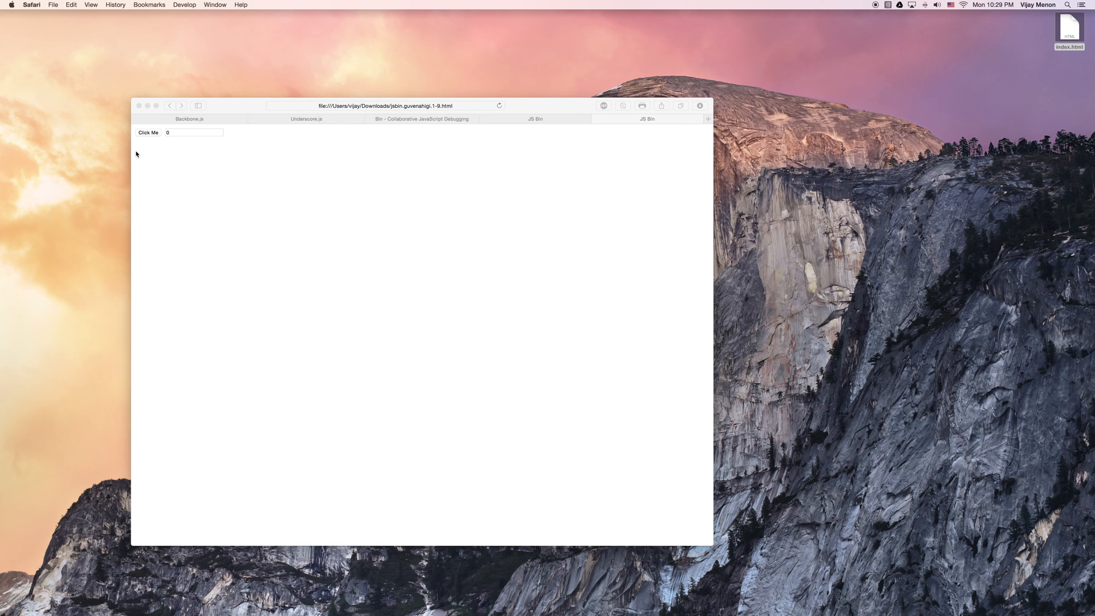
- Inspect the downloaded page and press Click Me to see 0 logged in the console
right_click(156, 149)
left_click(191, 204)
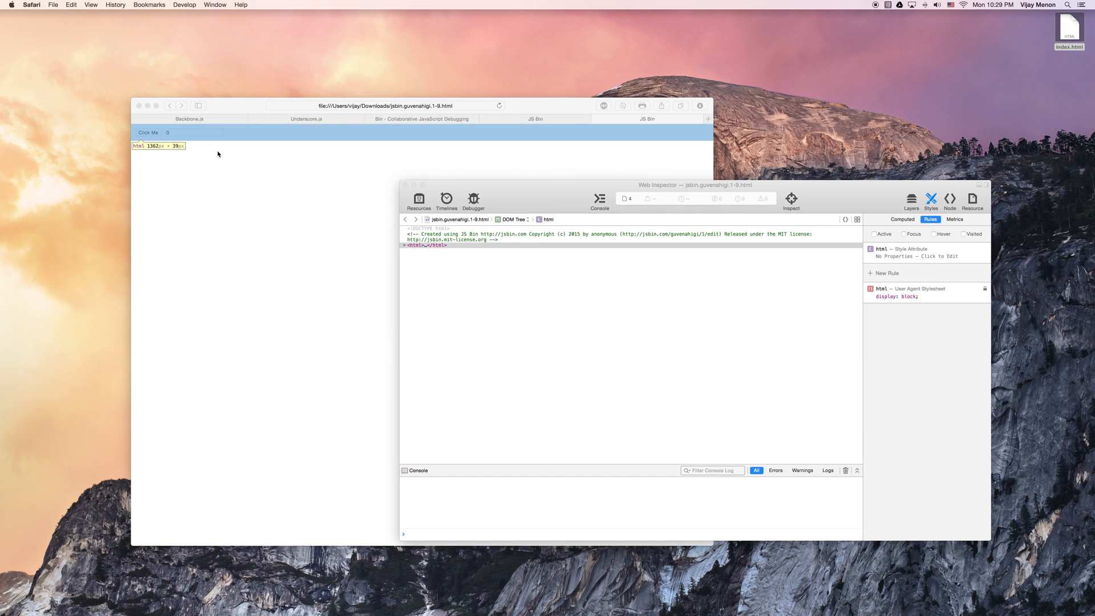
left_click(155, 151)
left_click(146, 134)
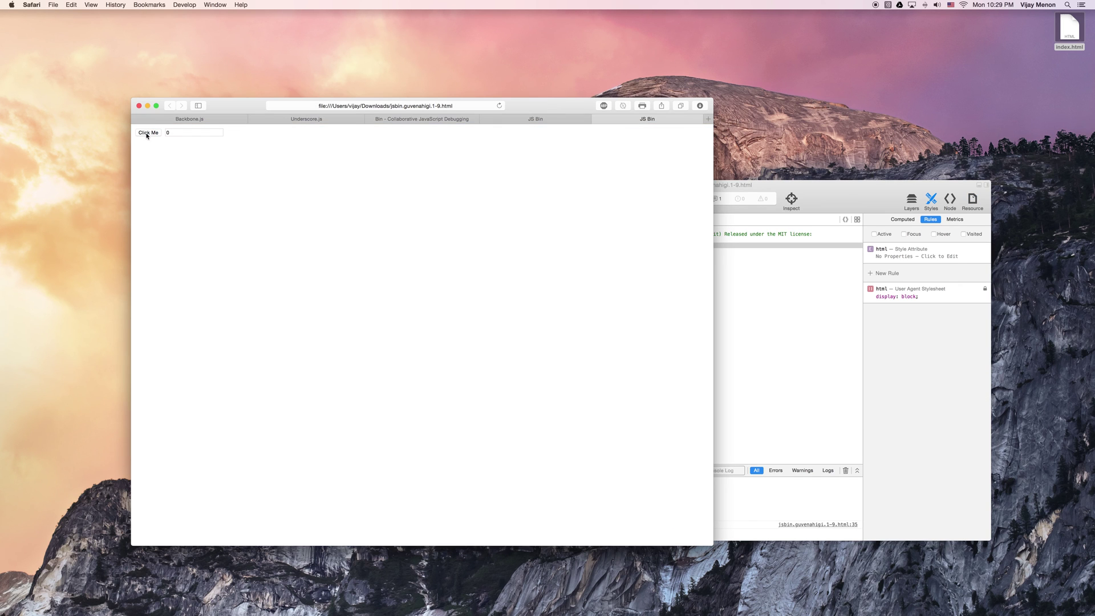
left_click(850, 335)
left_click(269, 296)
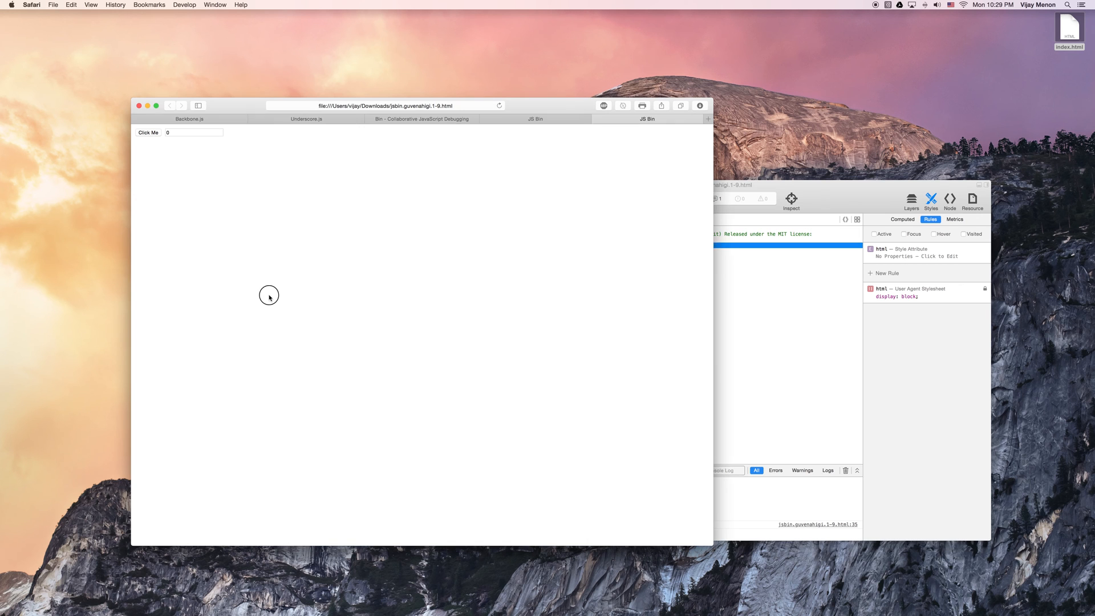
- Press Click Me again watching the console, then switch to the Desktop index.html tab
left_click(793, 307)
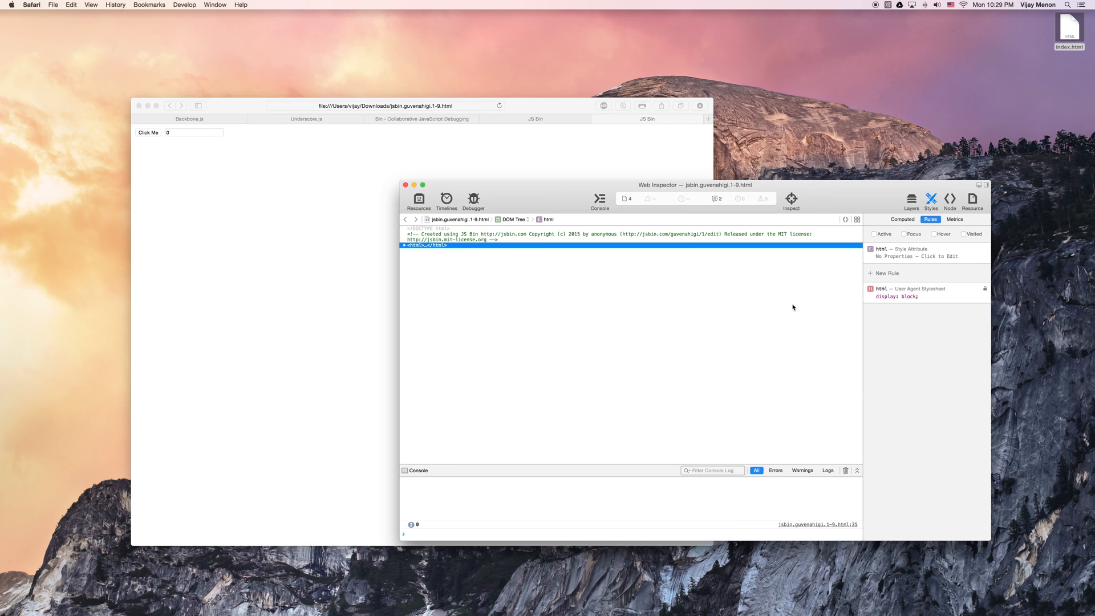
left_click(615, 390)
left_click(253, 330)
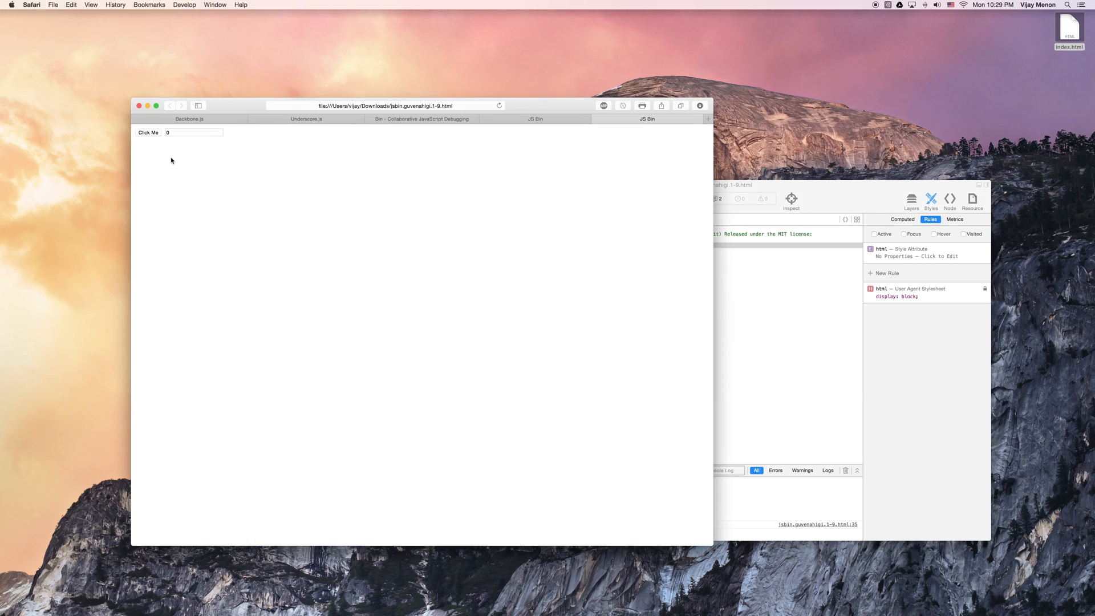
left_click(149, 134)
left_click(765, 445)
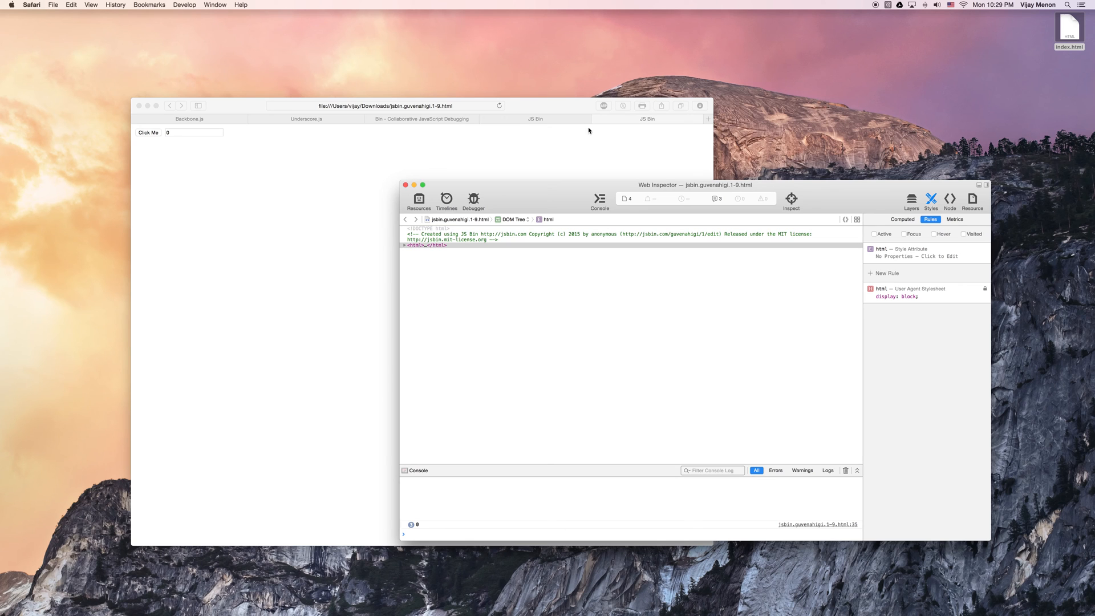
left_click(546, 121)
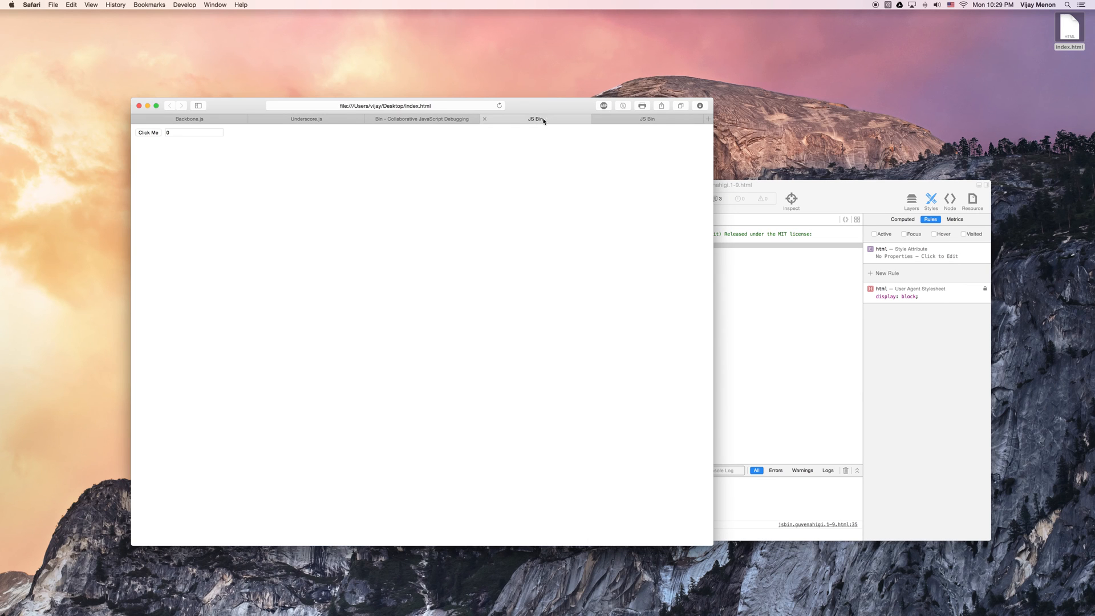
- Insert a blank line at the start of increment in the JS Bin editor and reload the bin page
left_click(455, 122)
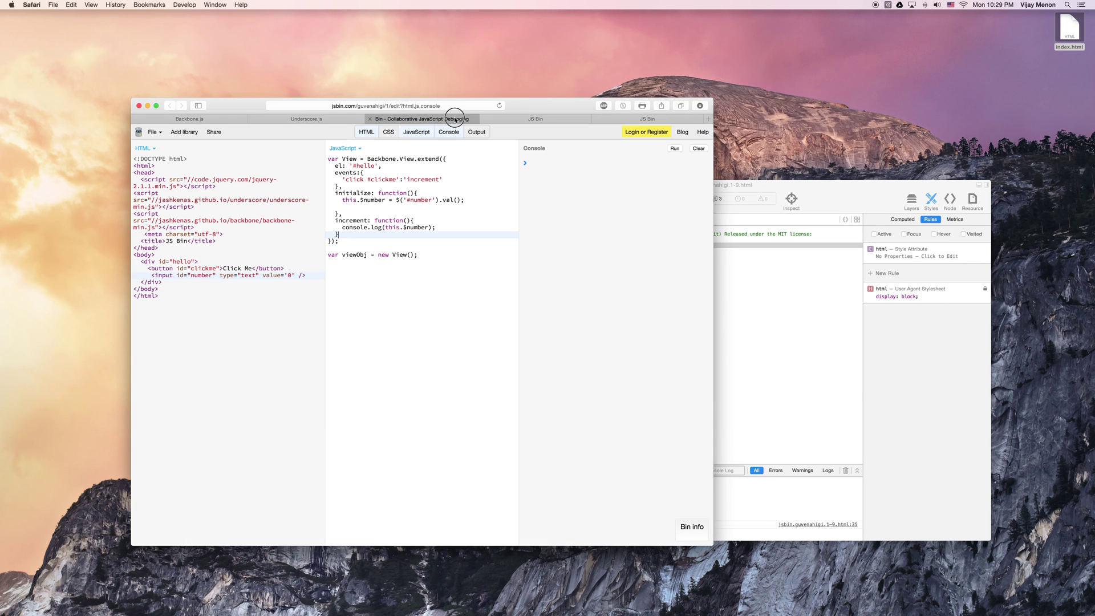
left_click(439, 227)
key("Up")
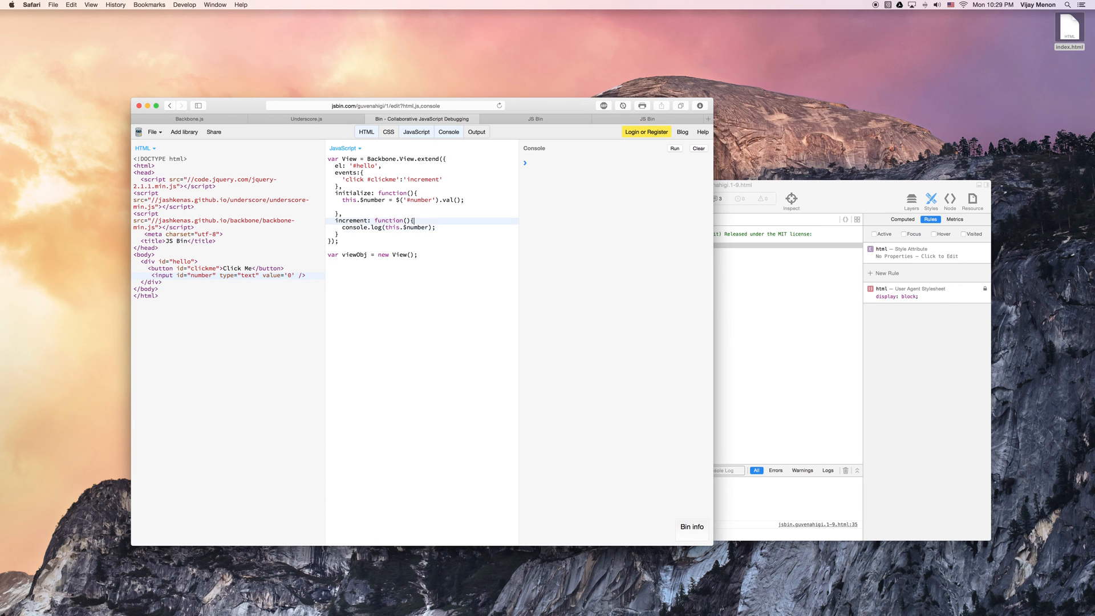
key("Return")
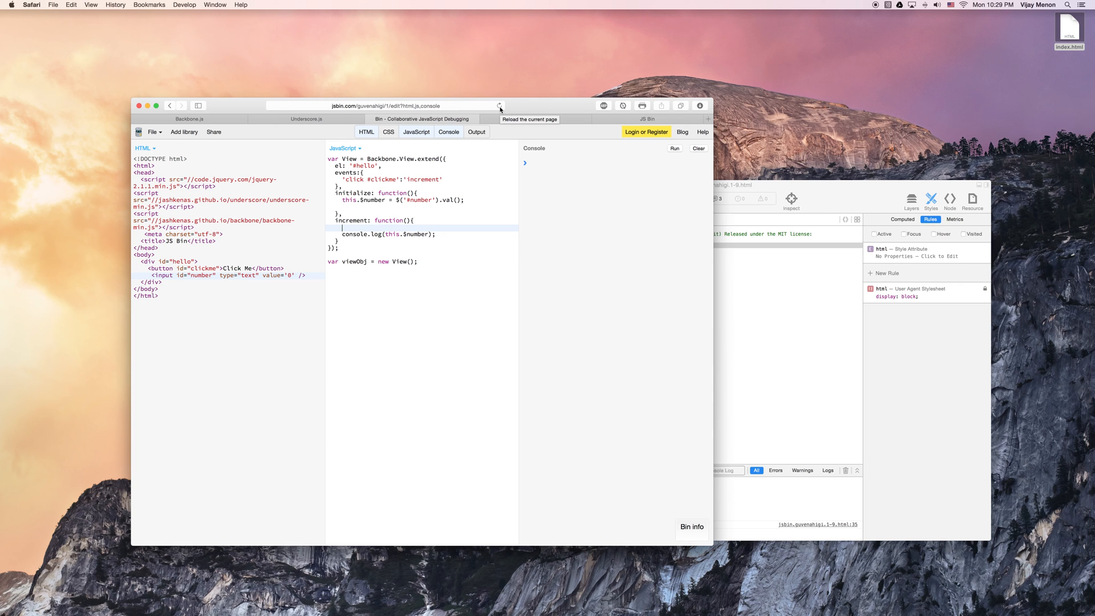
left_click(499, 108)
left_click(500, 106)
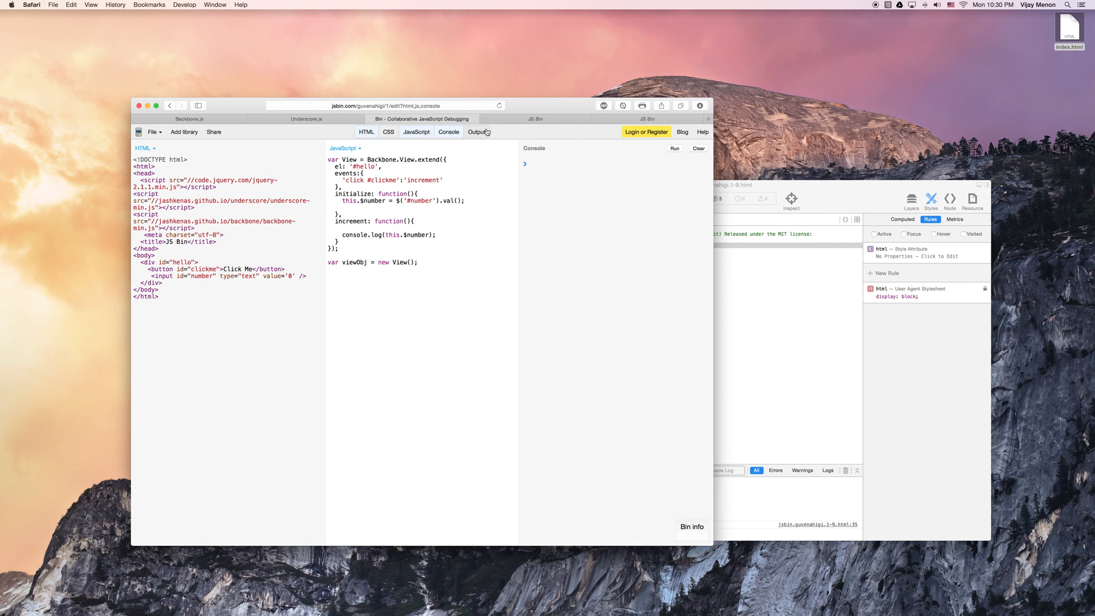
left_click(499, 106)
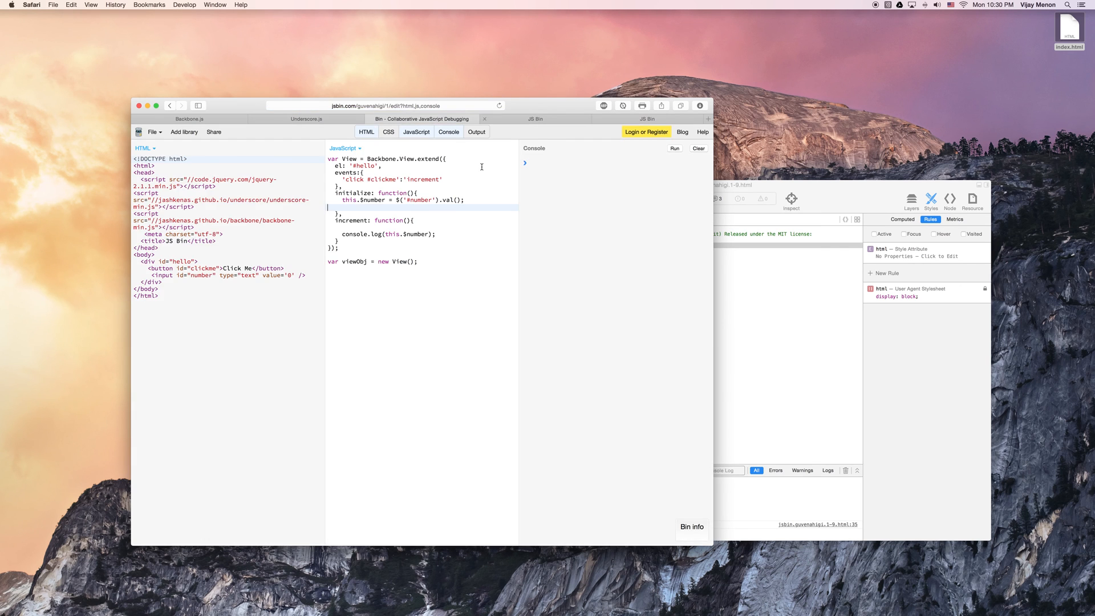
- Write this.$number++; on the blank line before console.log in increment
left_click(439, 234)
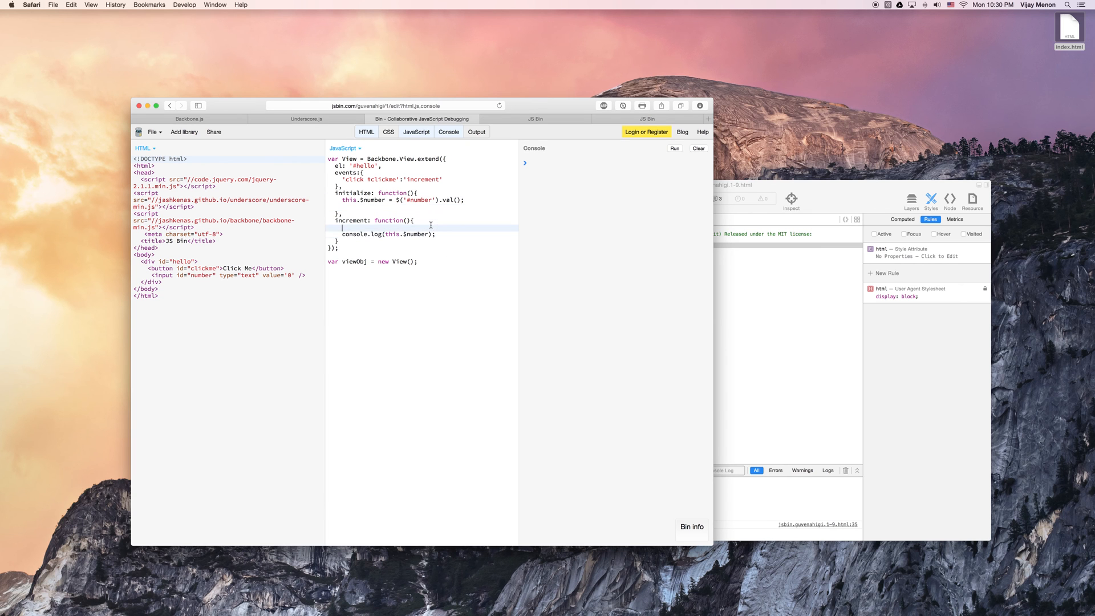
type("this.$num")
type("ber")
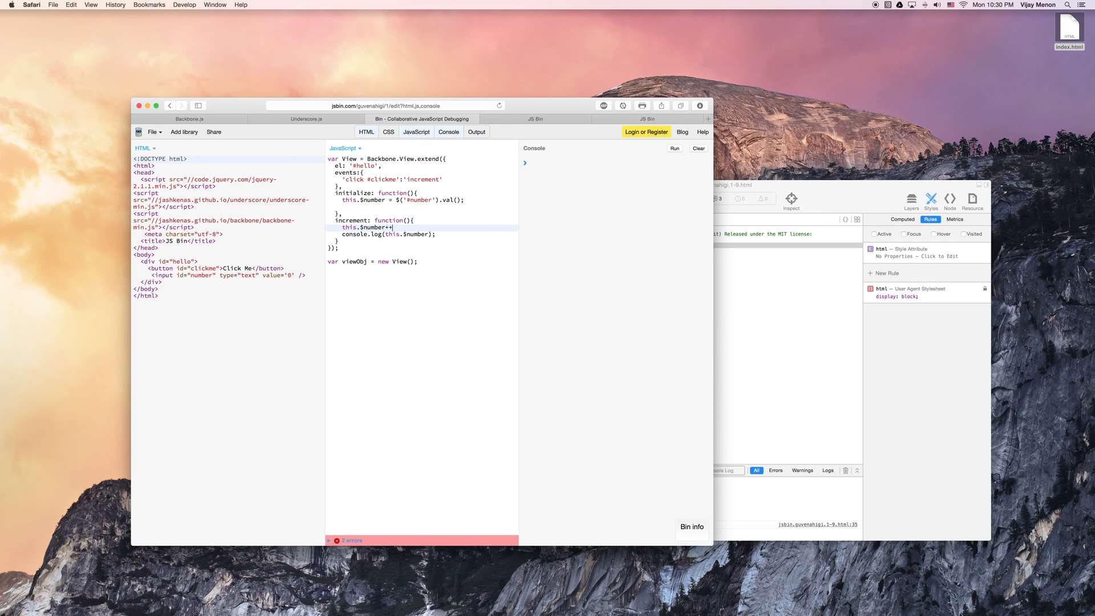
key("Right")
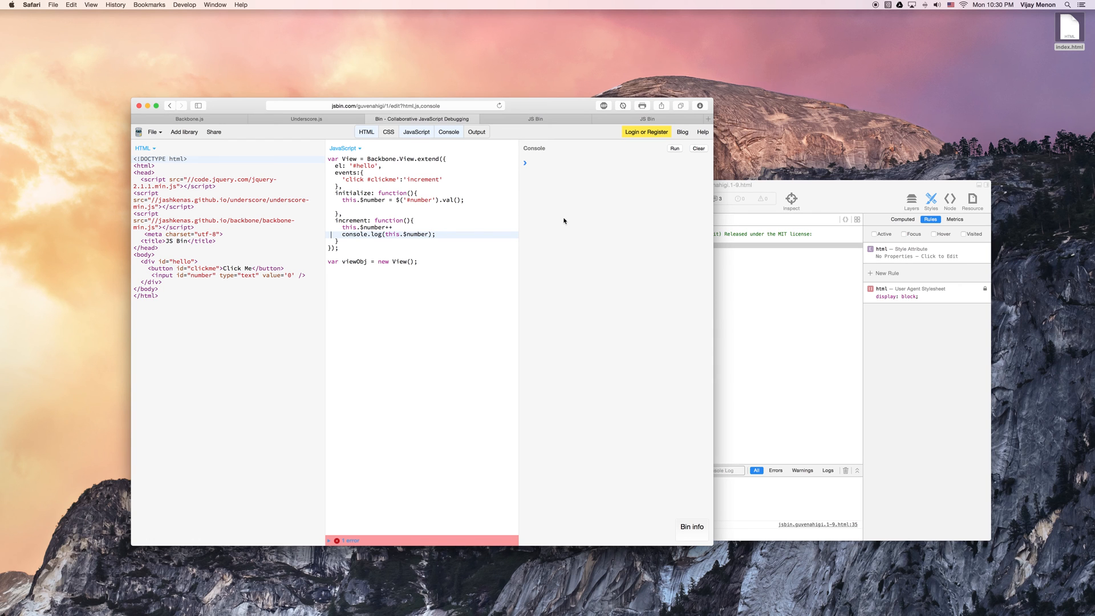
left_click(453, 228)
type(";")
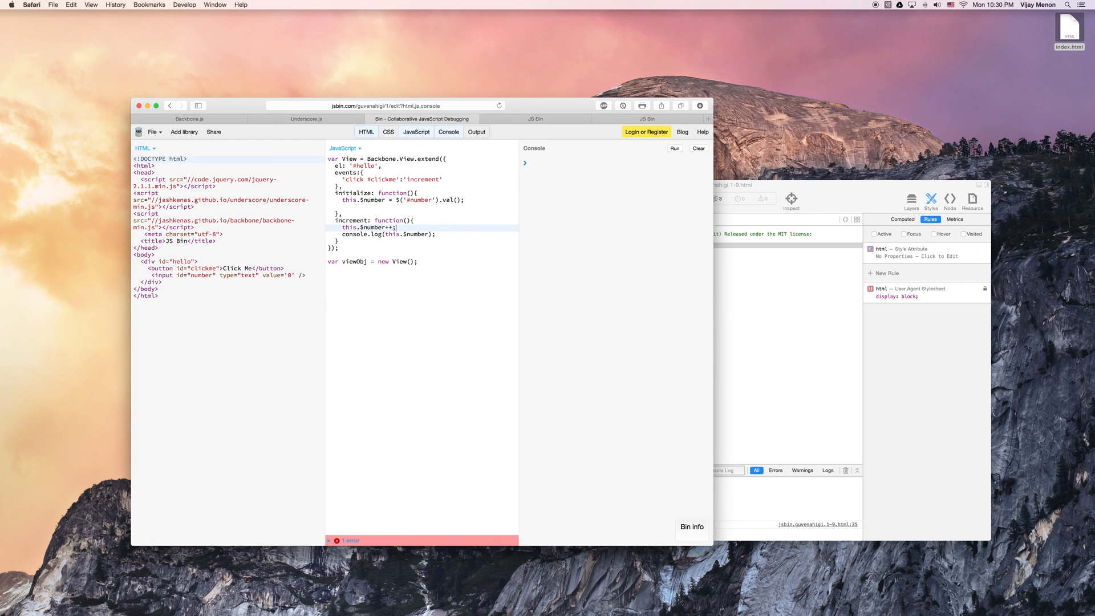
- Close the two old test tabs and dismiss the Downloads popover
left_click(663, 121)
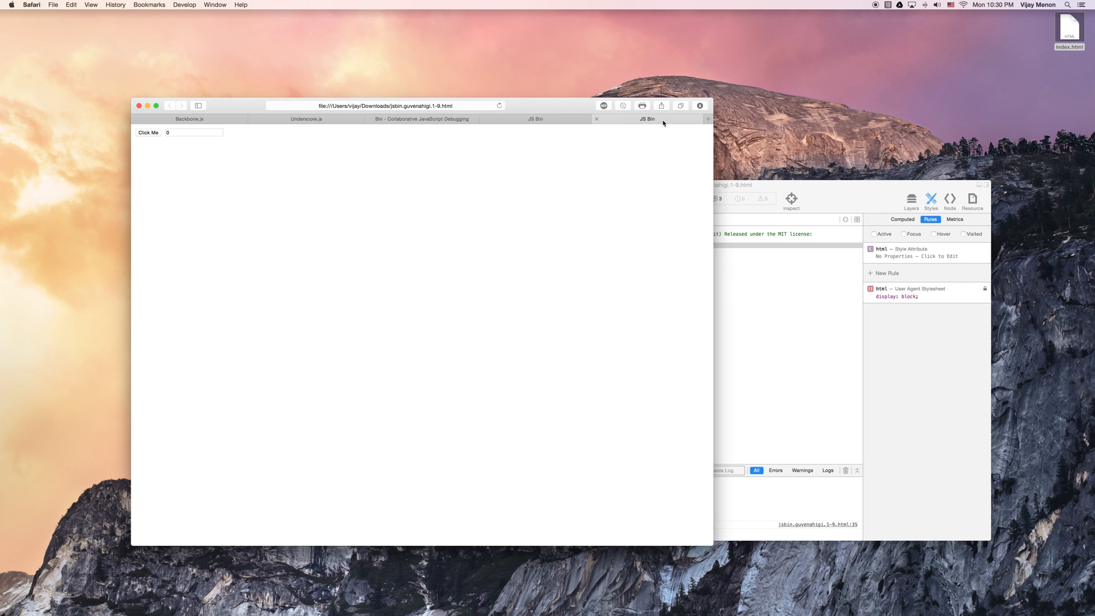
left_click(597, 119)
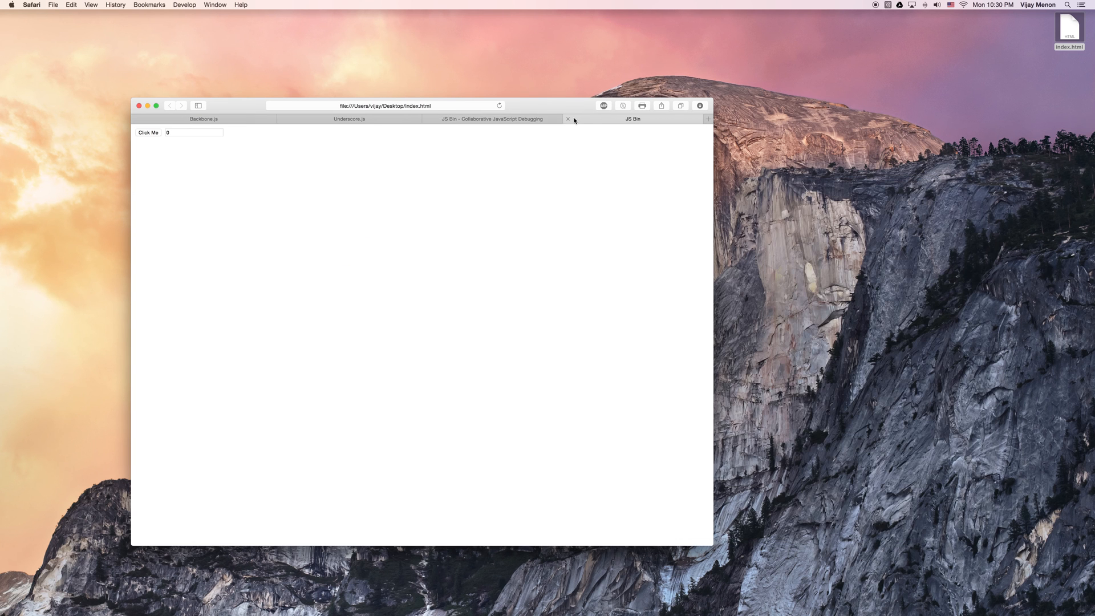
left_click(566, 119)
left_click(700, 106)
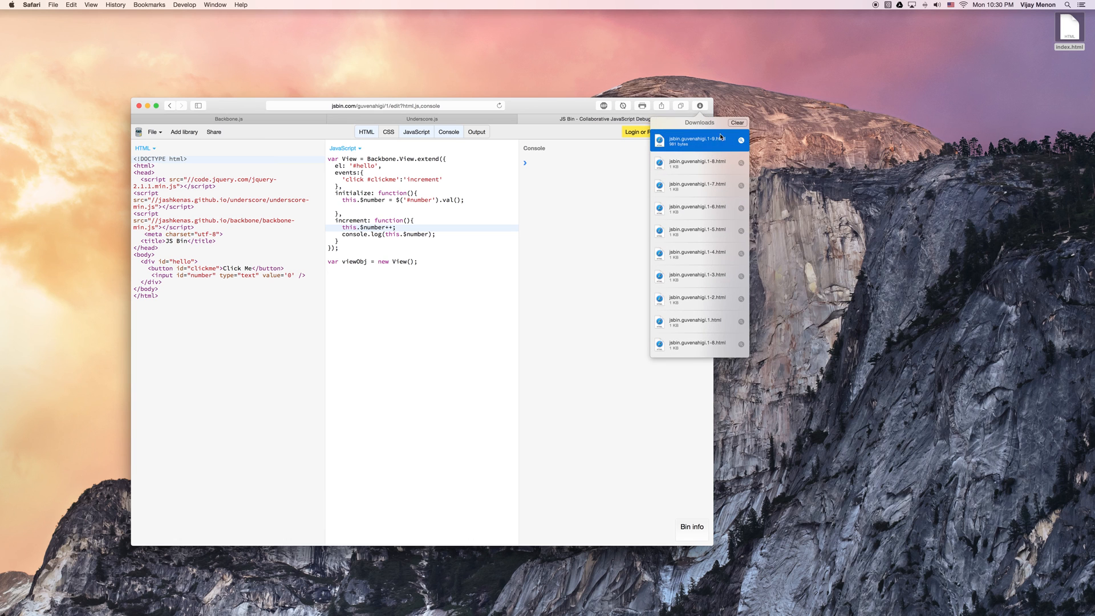
left_click(735, 123)
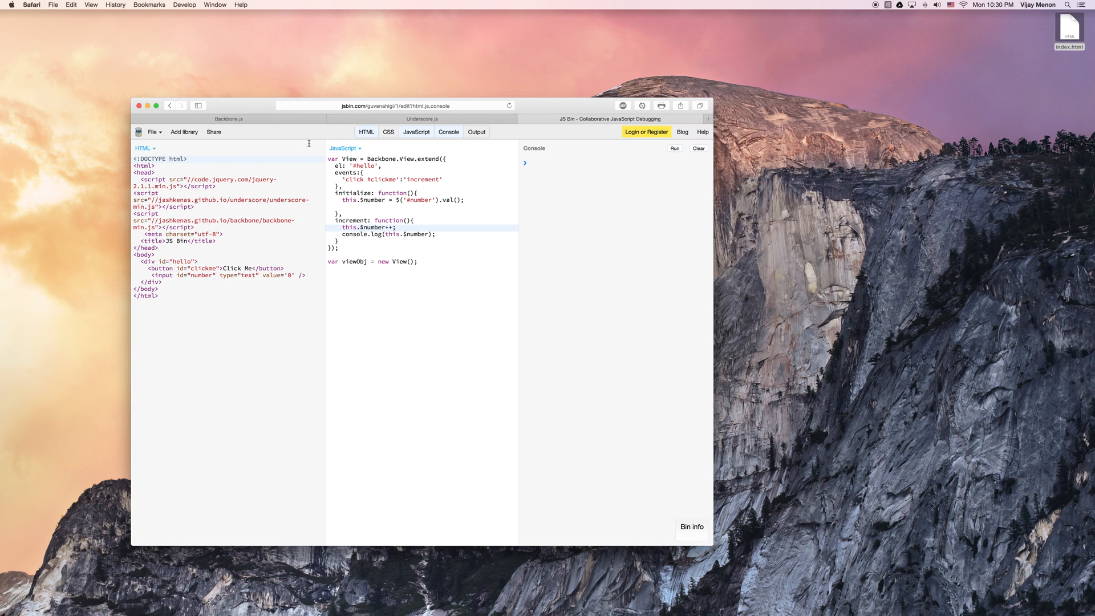
- Download the updated bin as HTML and select index.html on the desktop
left_click(155, 133)
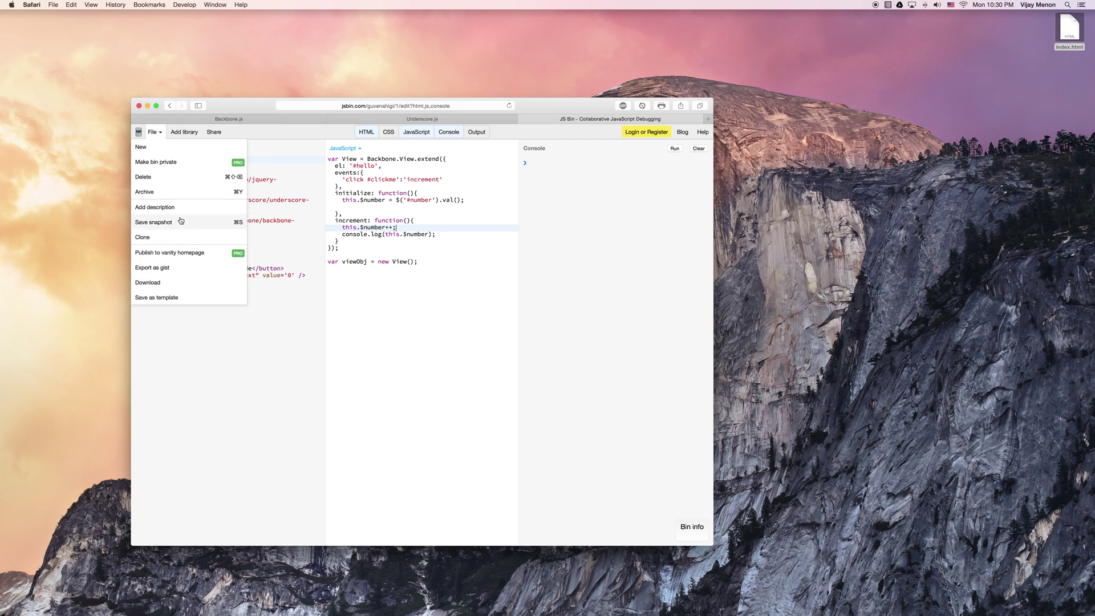
left_click(180, 286)
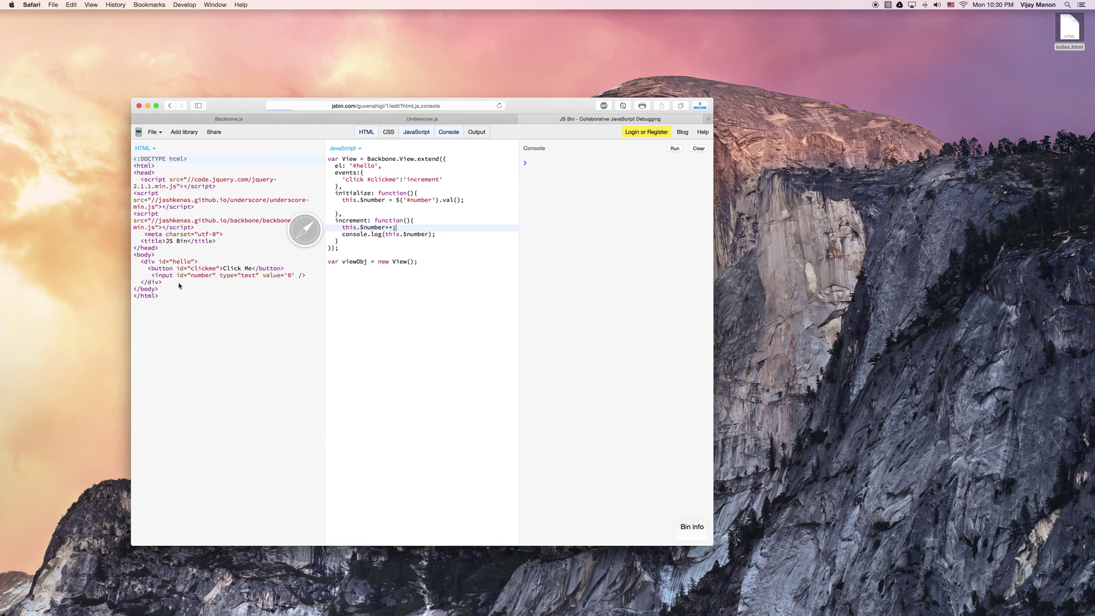
left_click(1071, 39)
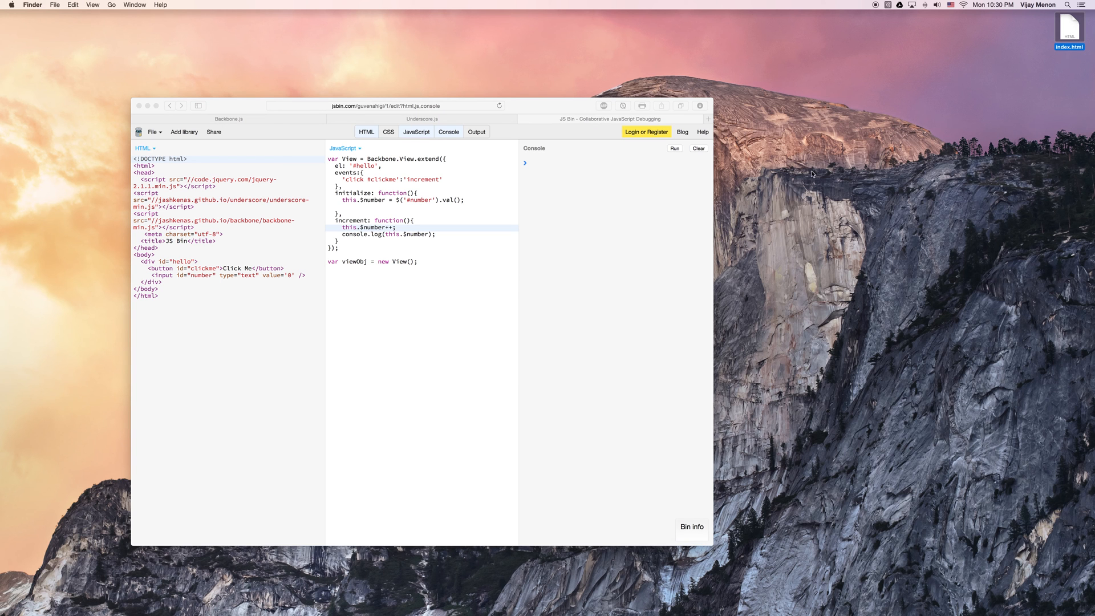
mouse_move(2, 394)
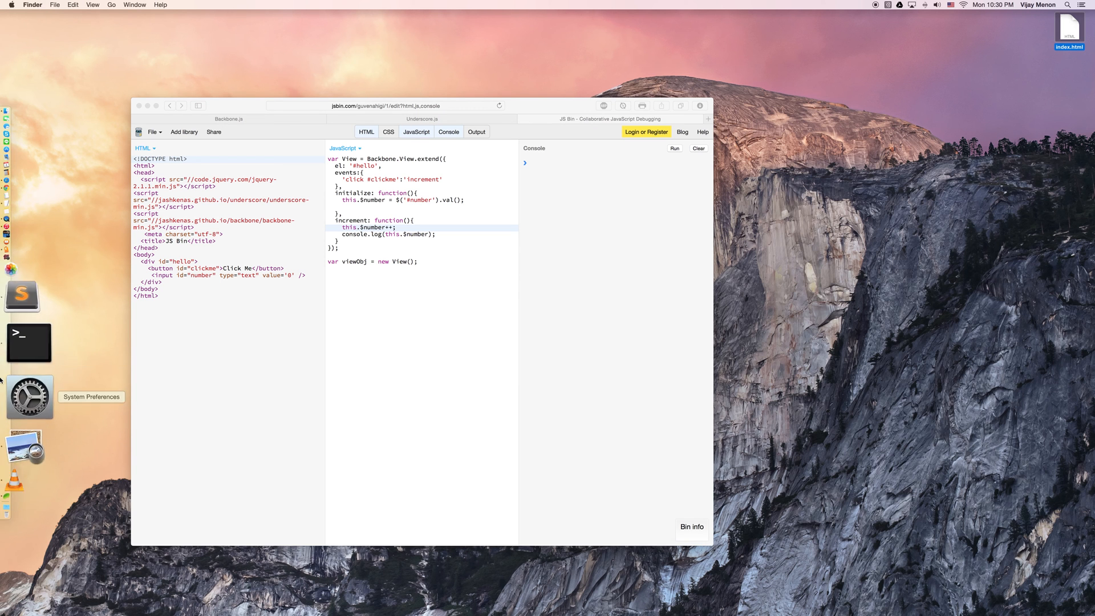
left_click(12, 373)
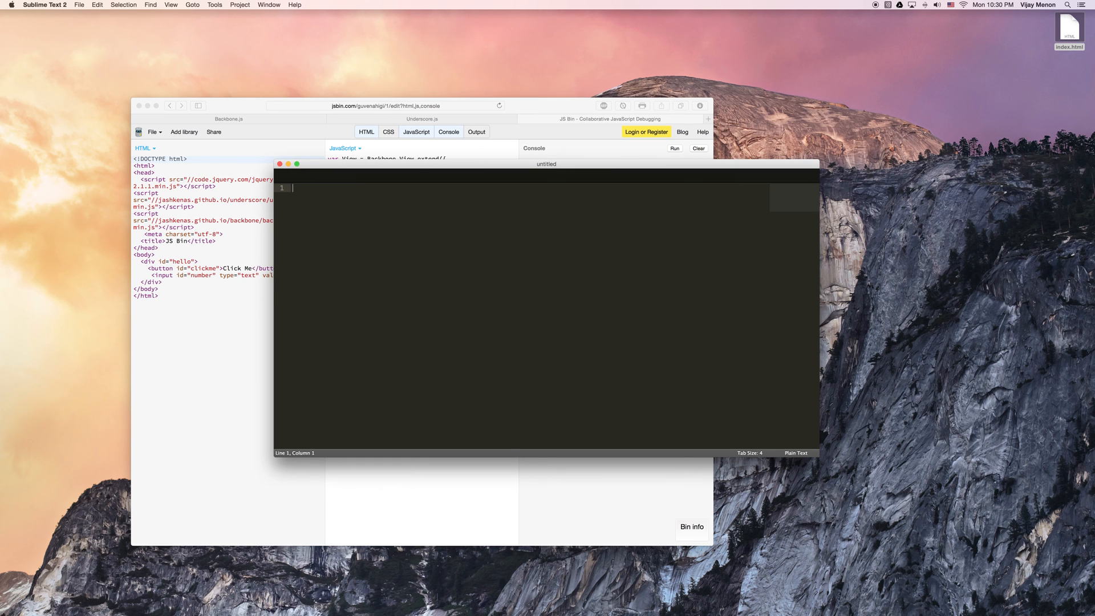
right_click(1062, 32)
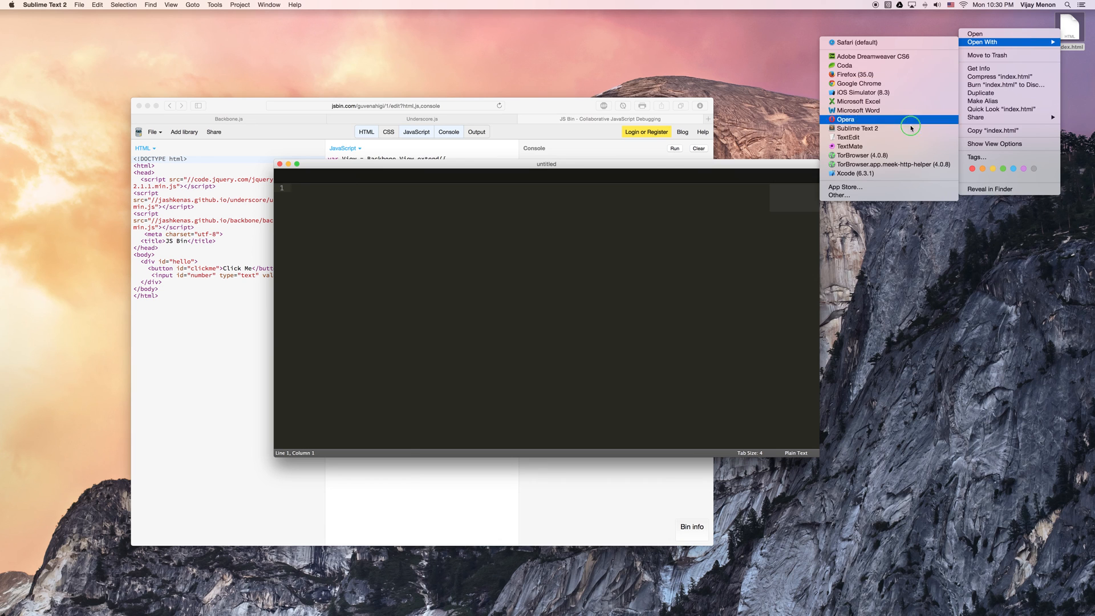
left_click(911, 130)
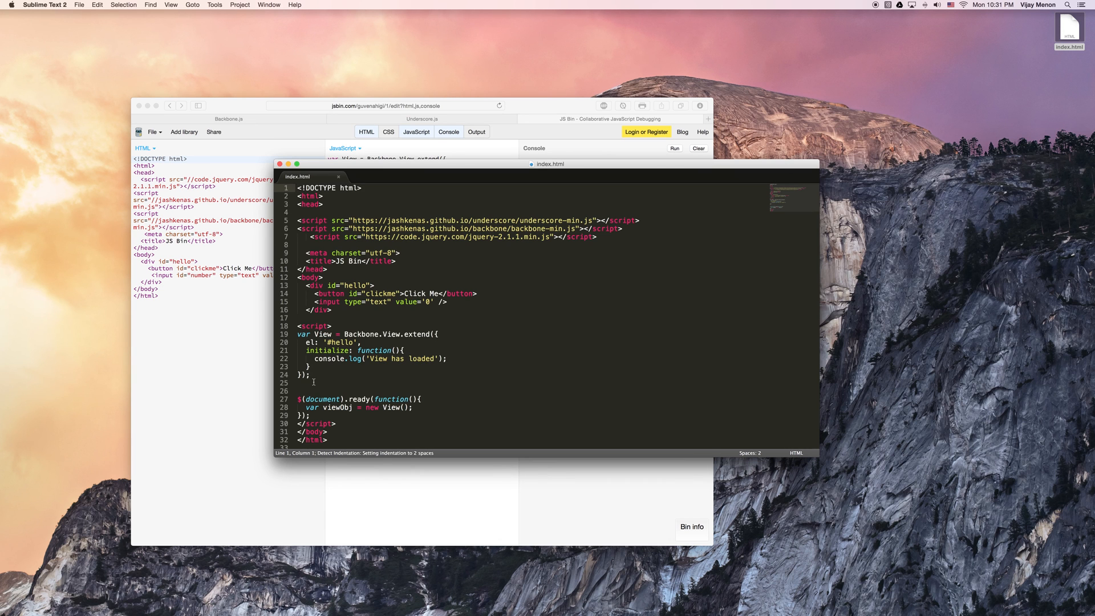
scroll(313, 382, "up", 1)
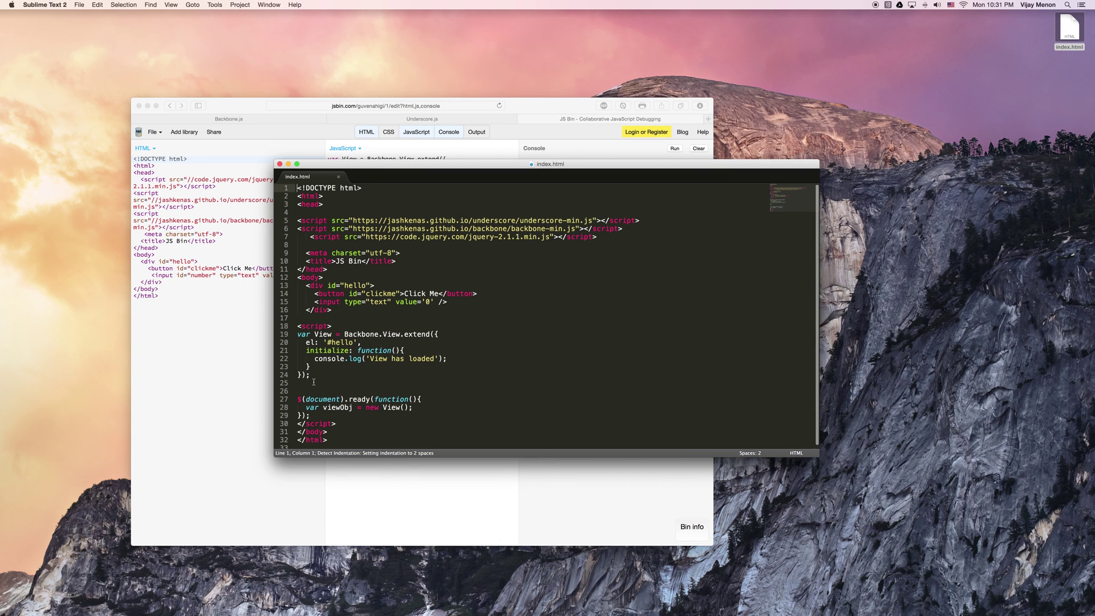
left_click(246, 268)
left_click(765, 286)
scroll(387, 368, "down", 1)
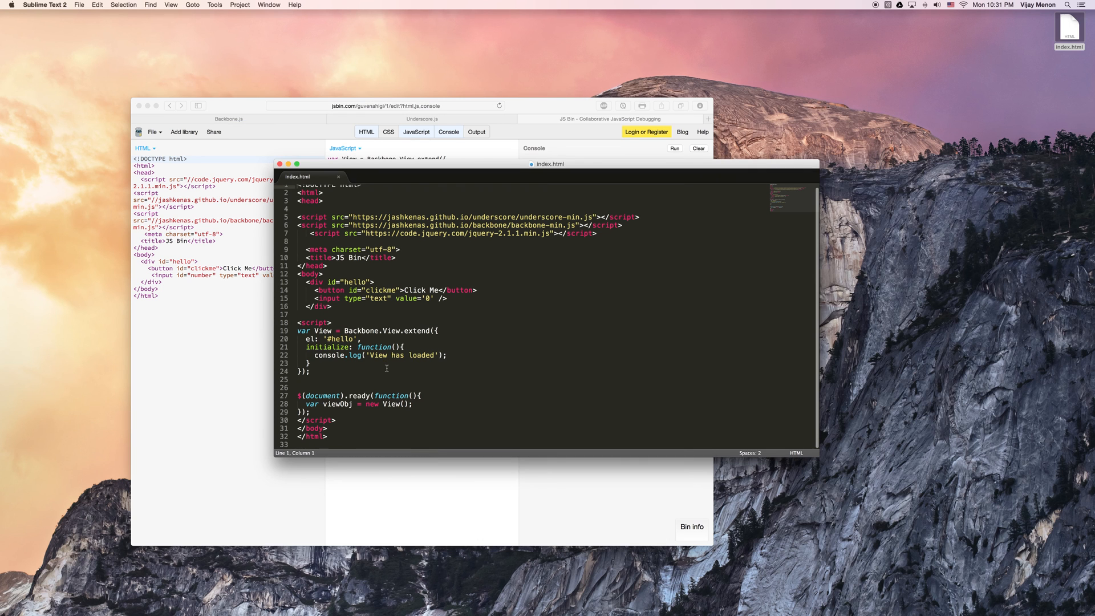
scroll(366, 280, "up", 1)
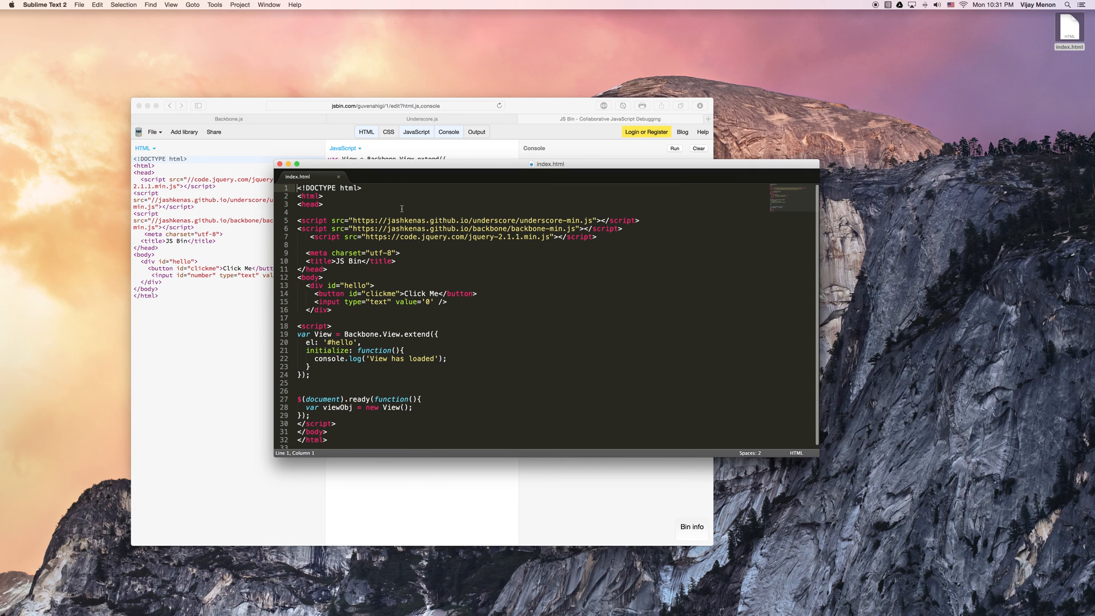
scroll(395, 359, "down", 1)
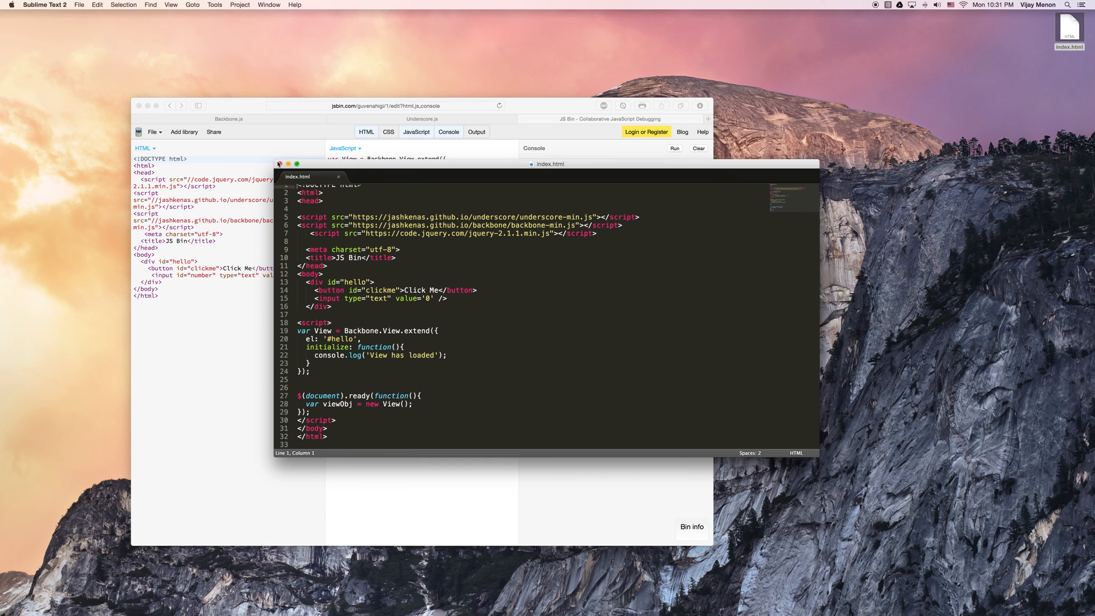
left_click(280, 163)
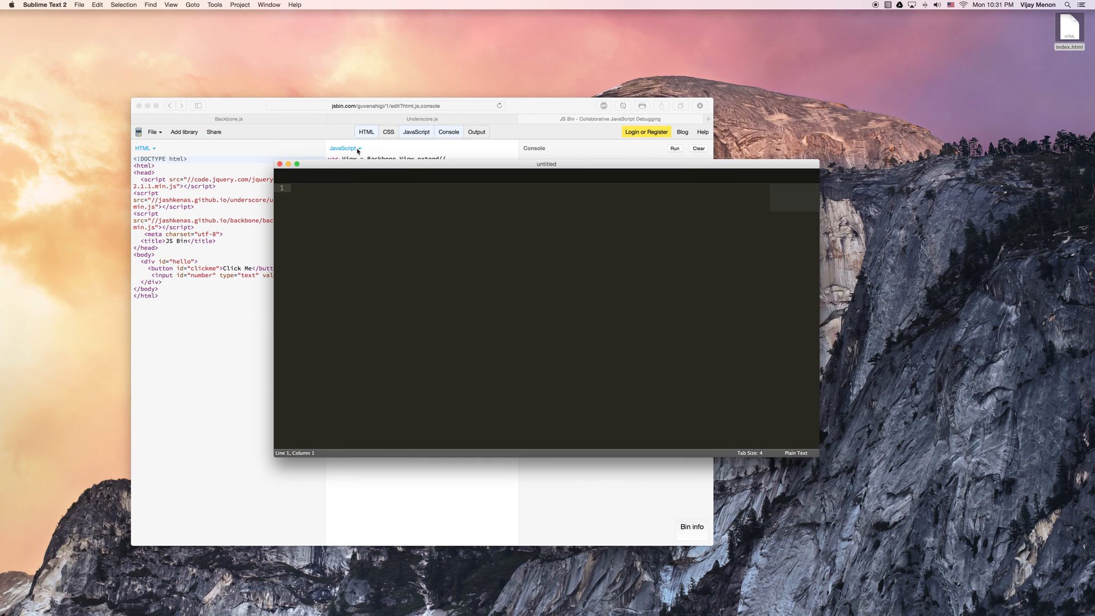
- Close Sublime, open the latest jsbin download in a new tab and bring up its Web Inspector
left_click(279, 163)
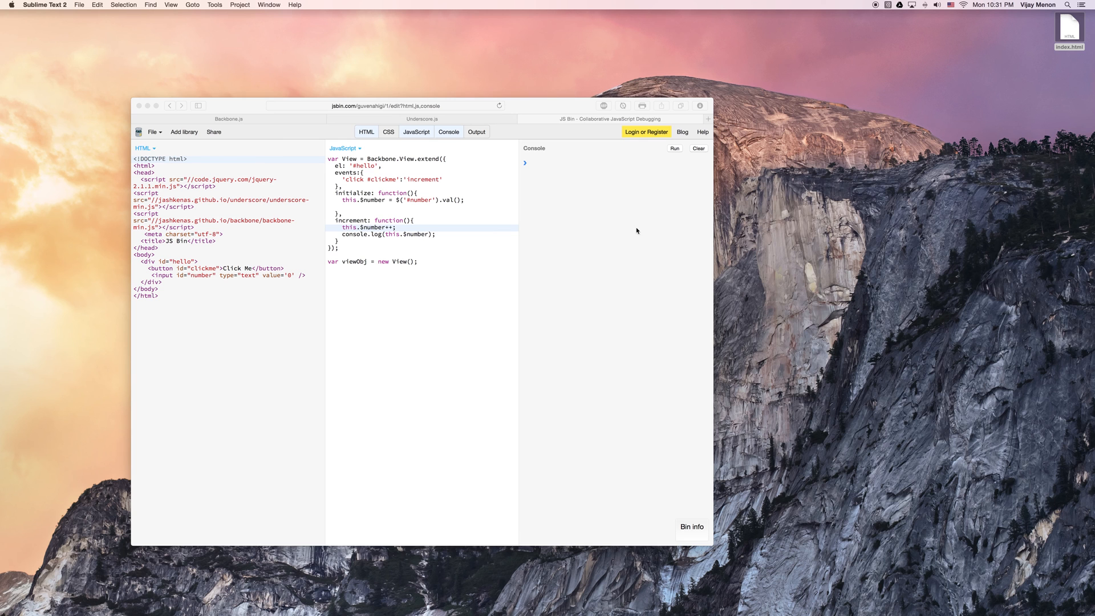
left_click(600, 198)
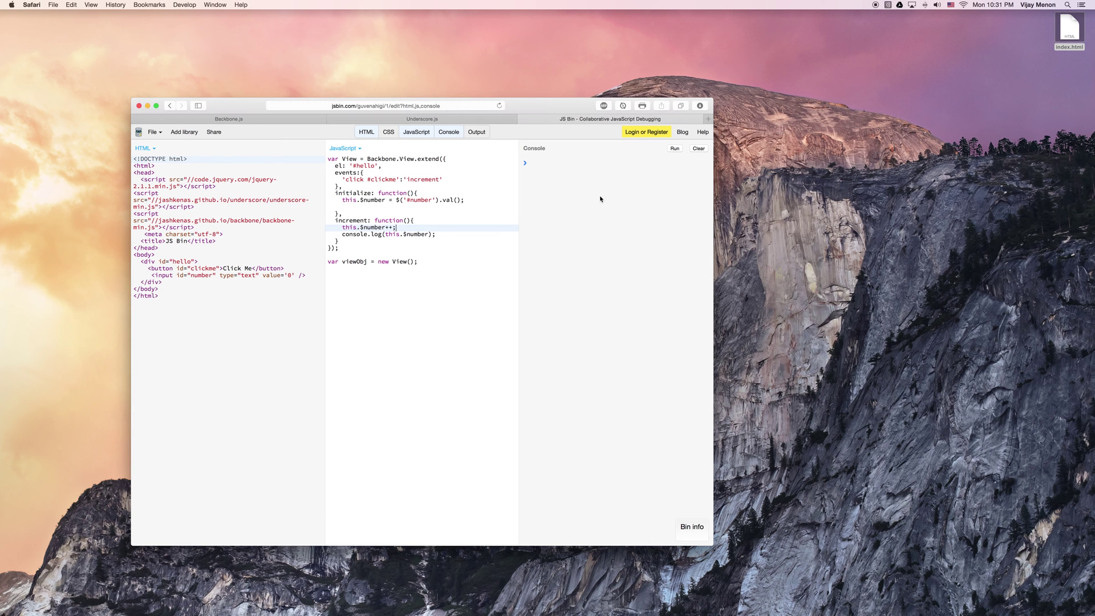
left_click(700, 106)
left_click(692, 143)
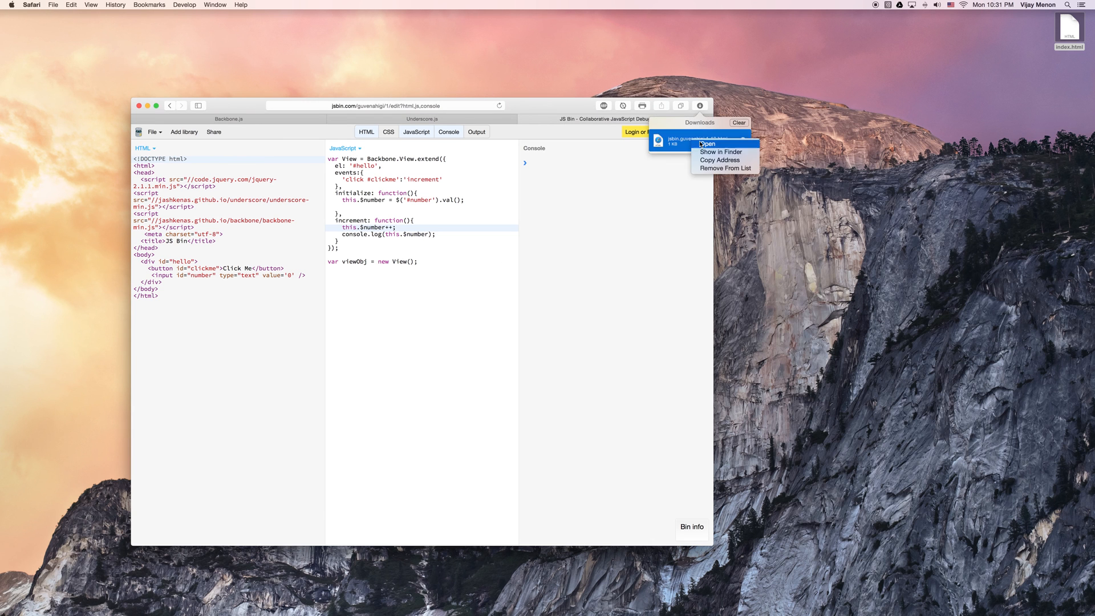
double_click(692, 143)
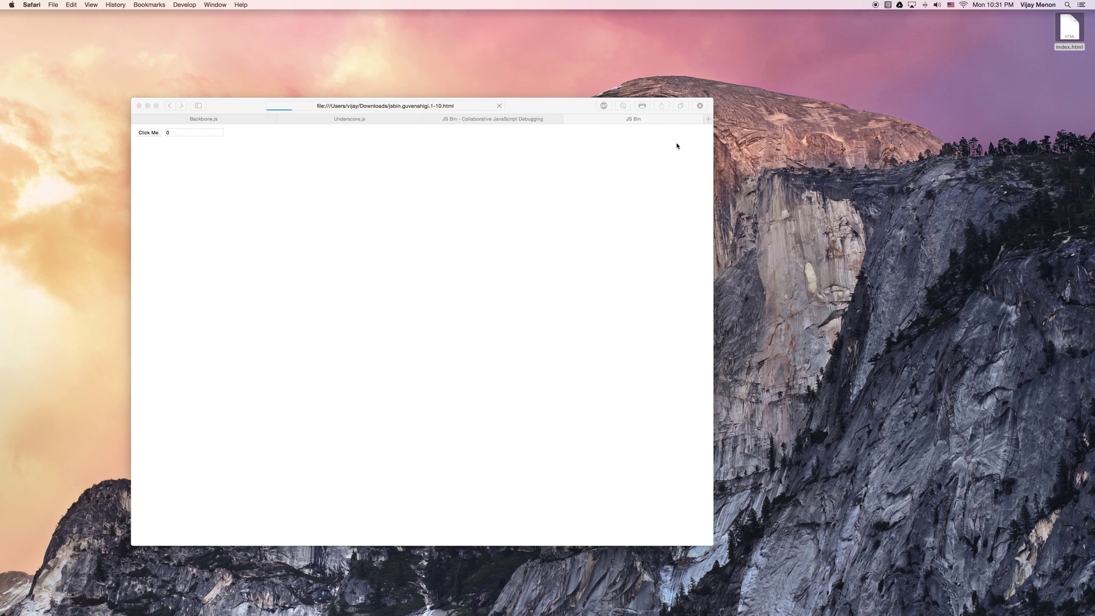
right_click(172, 142)
left_click(194, 196)
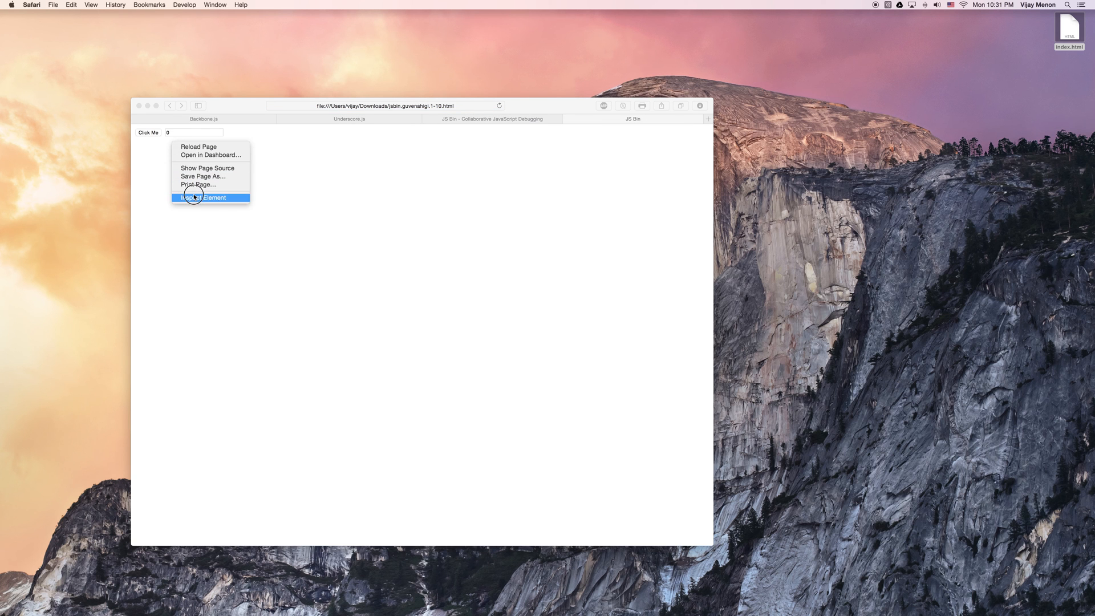
- Press Click Me repeatedly to log 1 through 8 while the number field stays 0, then return to JS Bin
left_click(150, 135)
left_click(150, 135)
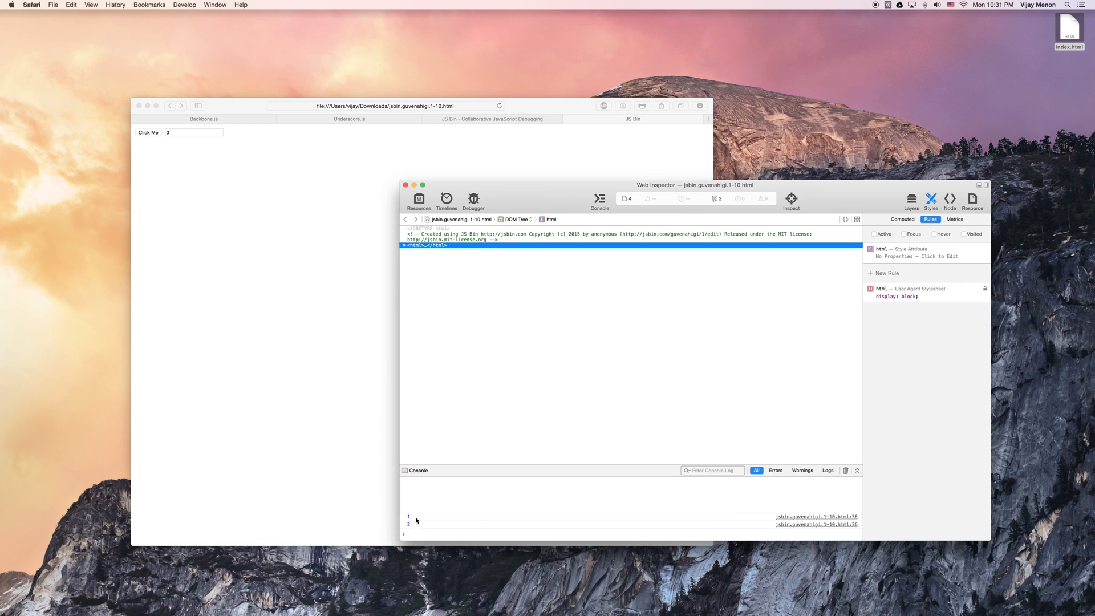
left_click(200, 200)
left_click(150, 133)
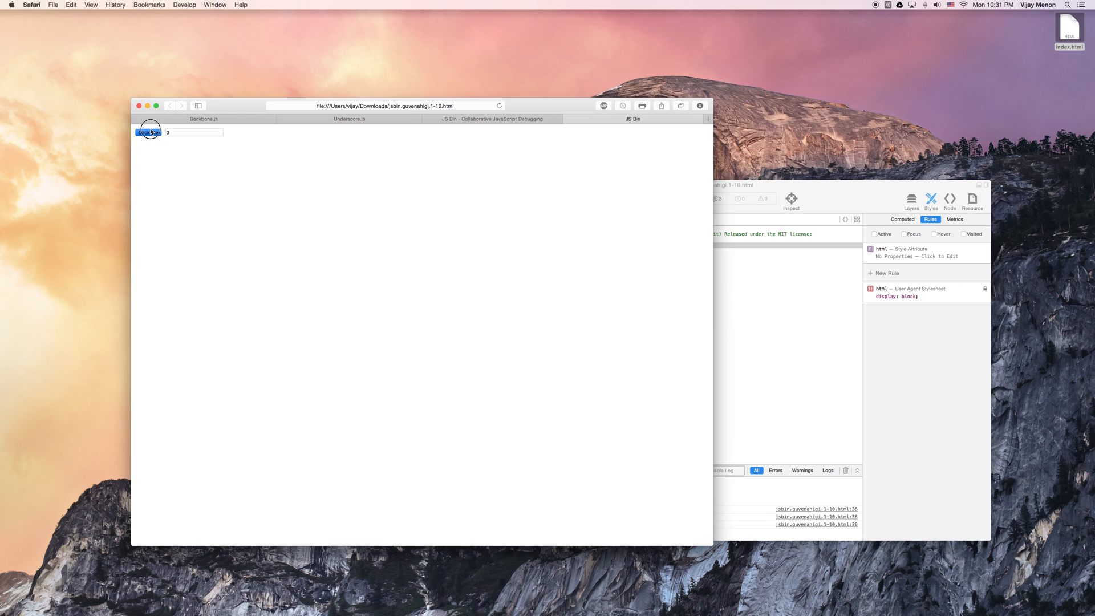
left_click(150, 133)
left_click(150, 133)
left_click(818, 342)
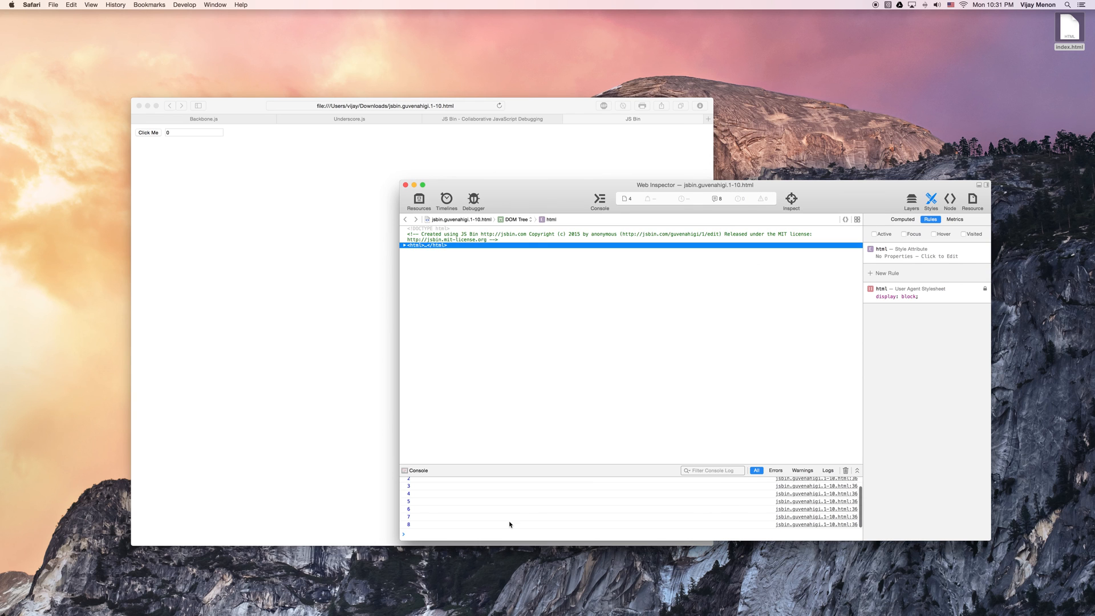
left_click(206, 278)
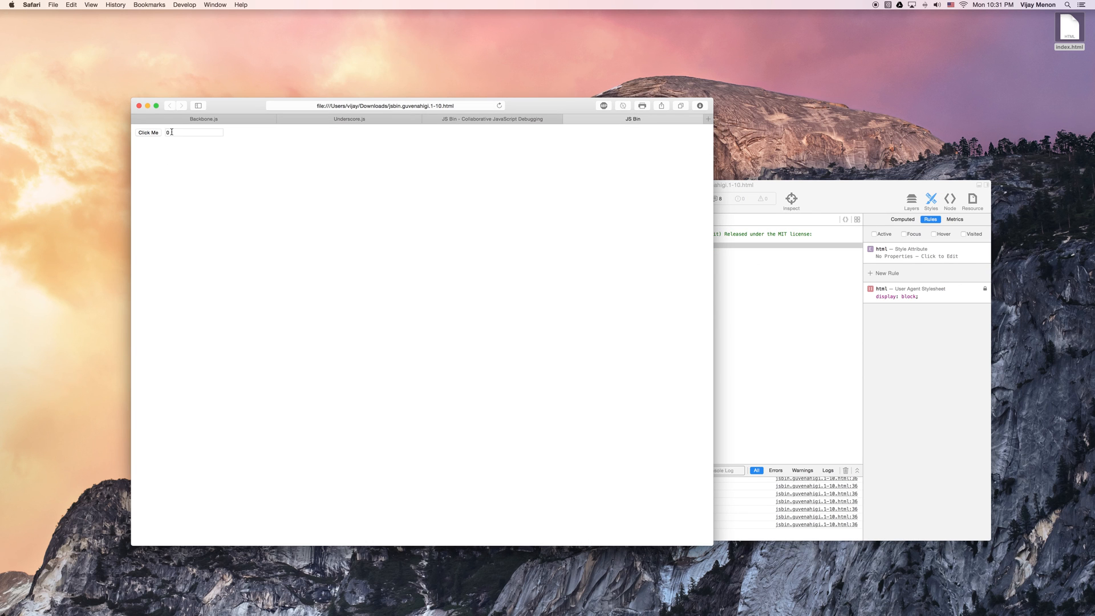
left_click(193, 134)
left_click(493, 117)
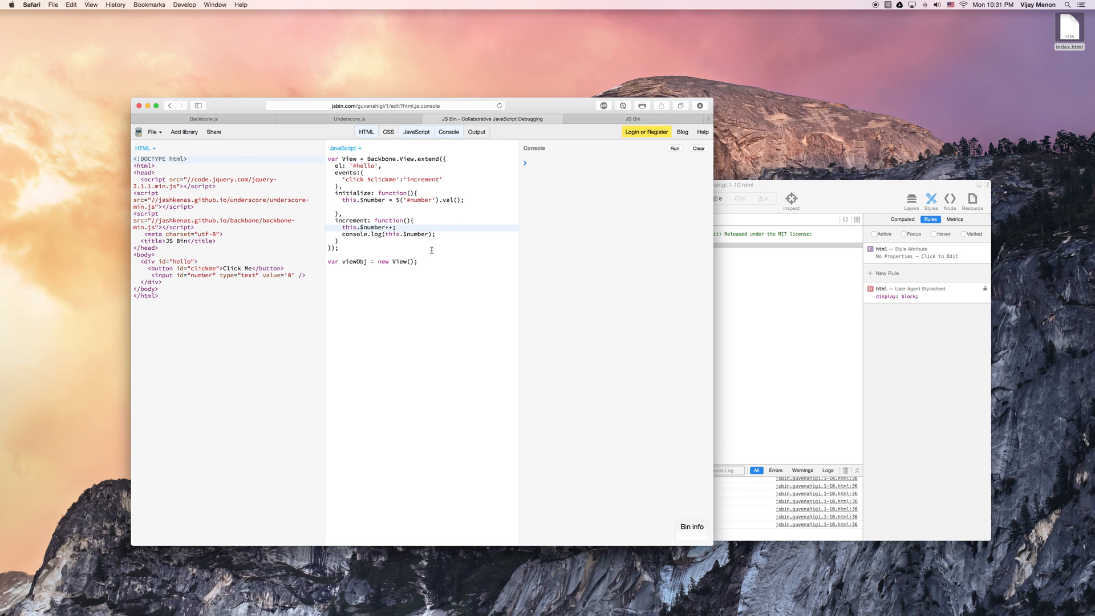
- Add an indented blank line under console.log at the end of the increment function
left_click(447, 235)
key("Return")
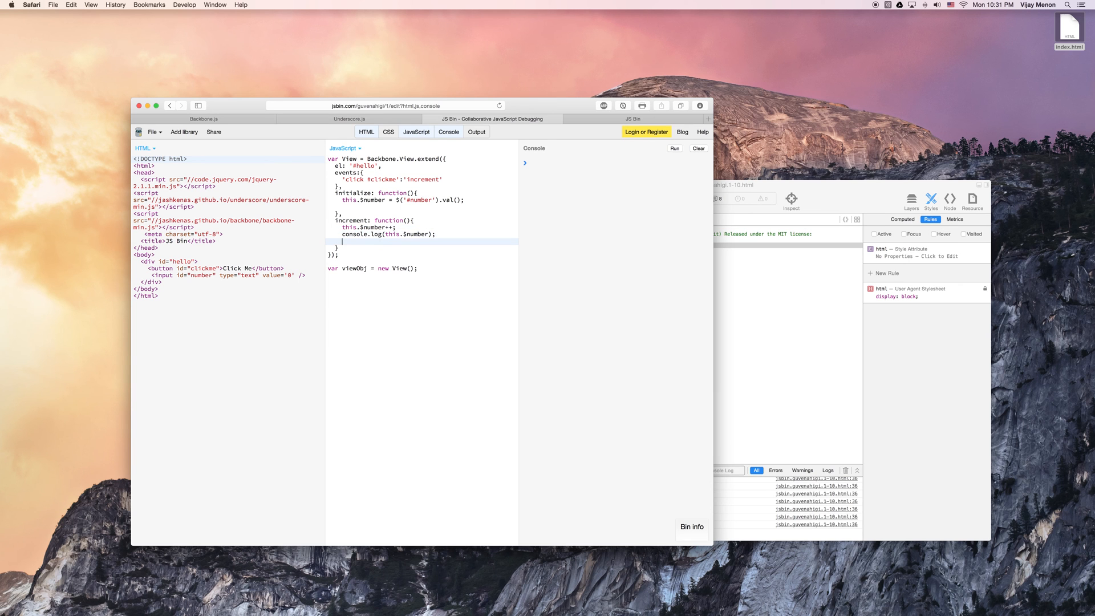
key("Up")
key("Up")
key("shift+Down")
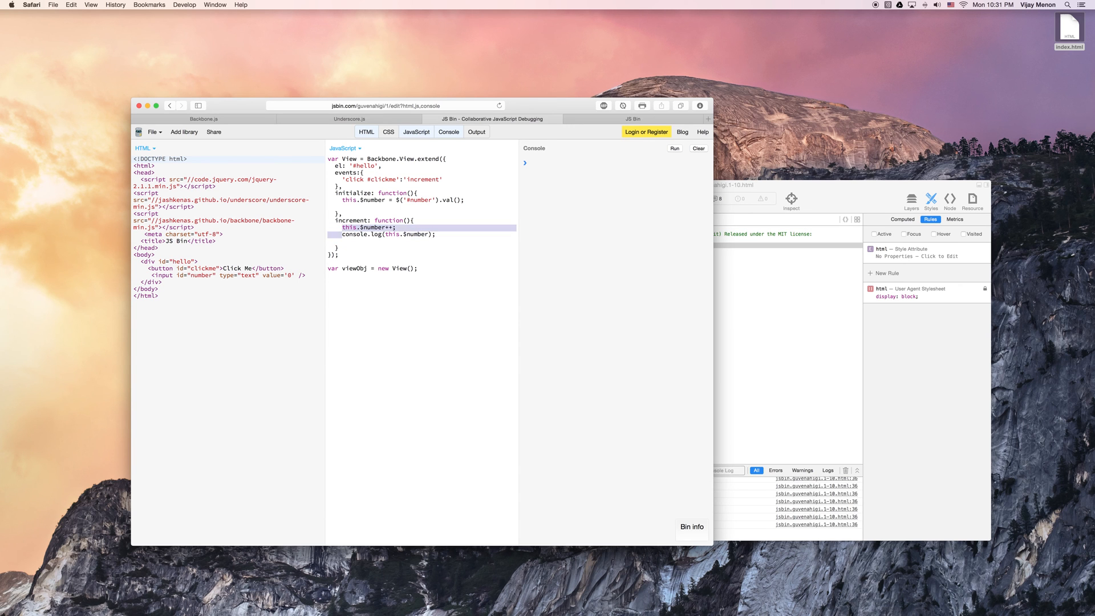
key("Right")
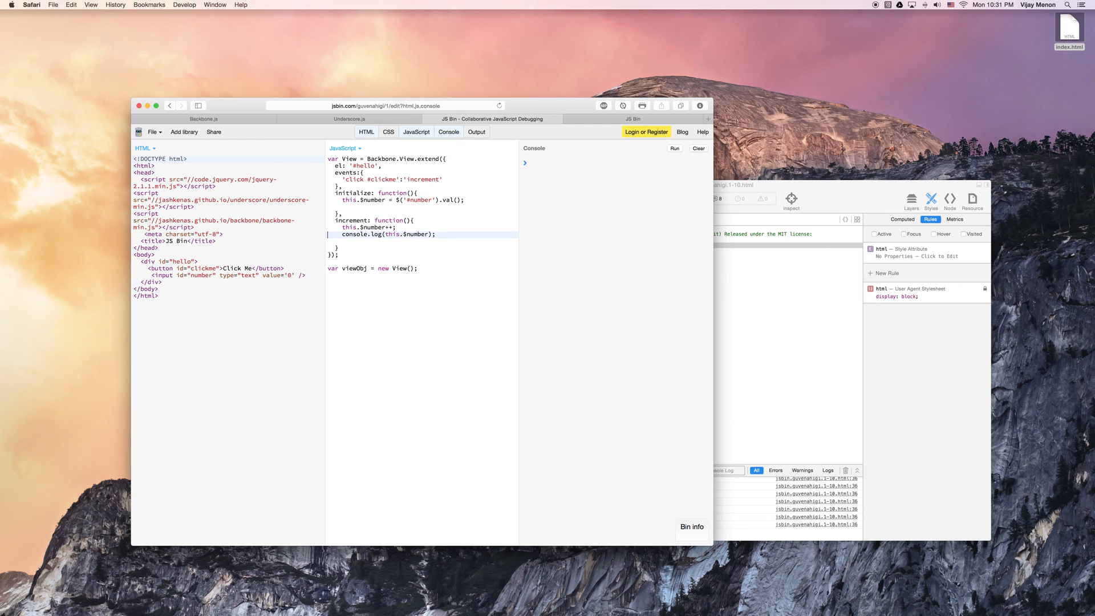
key("Down")
key("Tab")
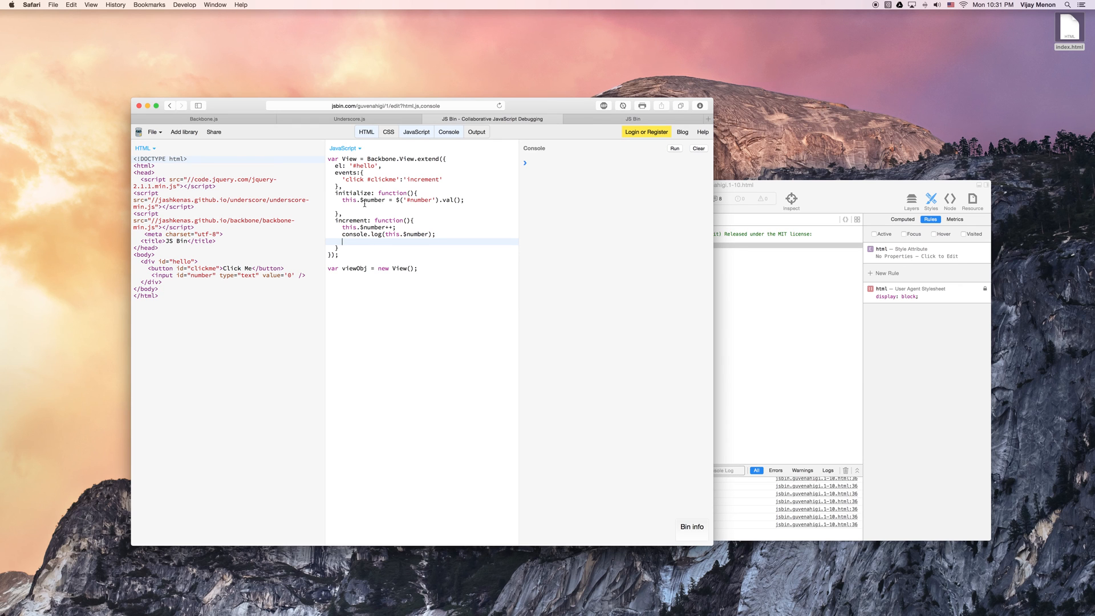
- Review this.$number in initialize and increment, then start a new line after the val(); line in initialize
left_click_drag(342, 199, 385, 199)
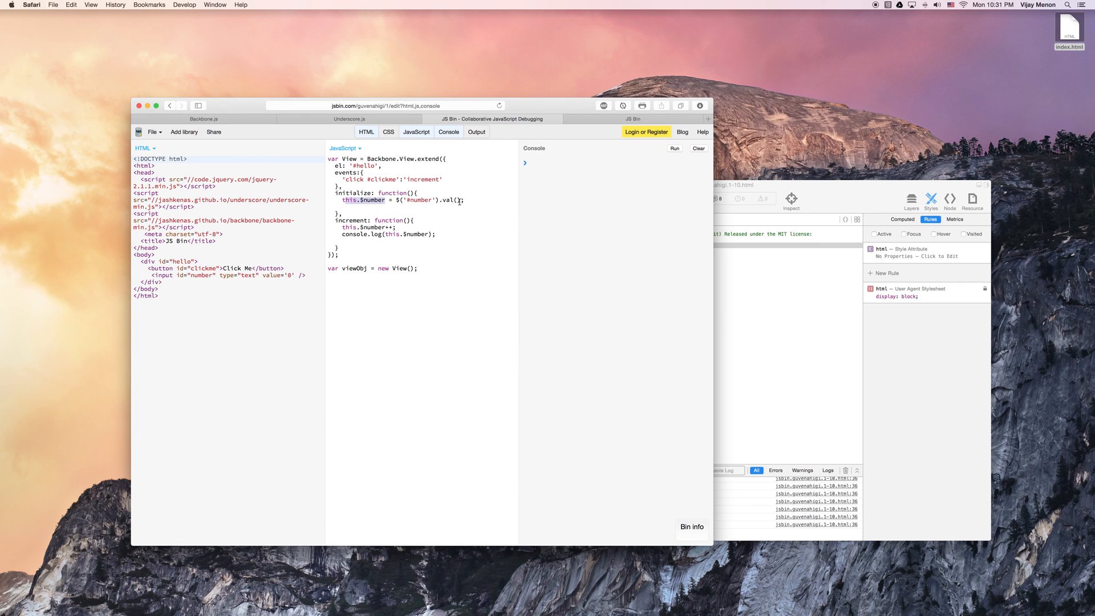
left_click(377, 227)
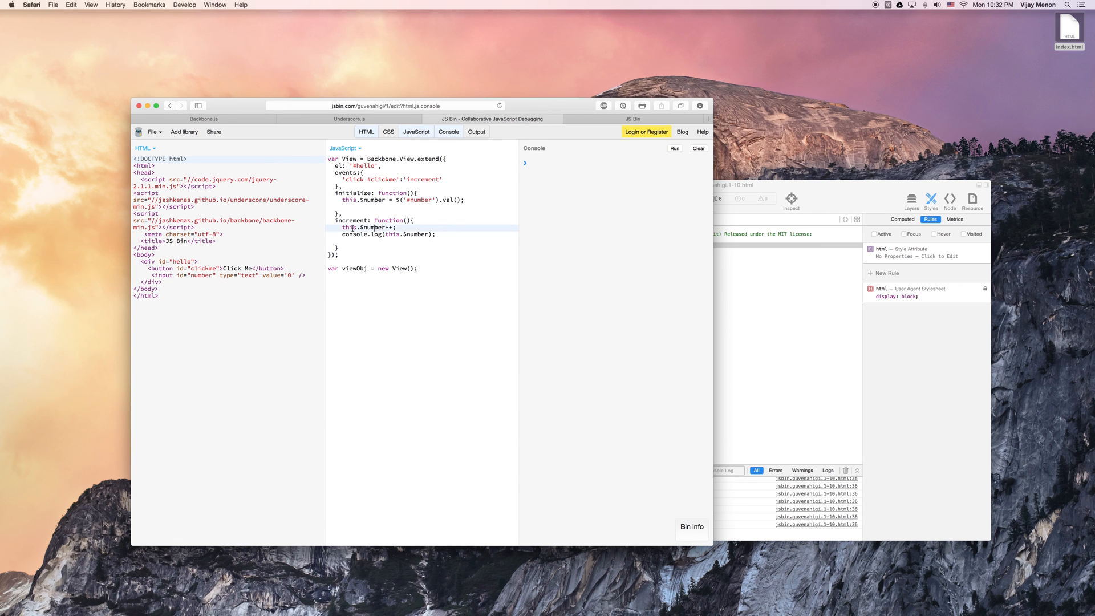
left_click_drag(343, 227, 388, 228)
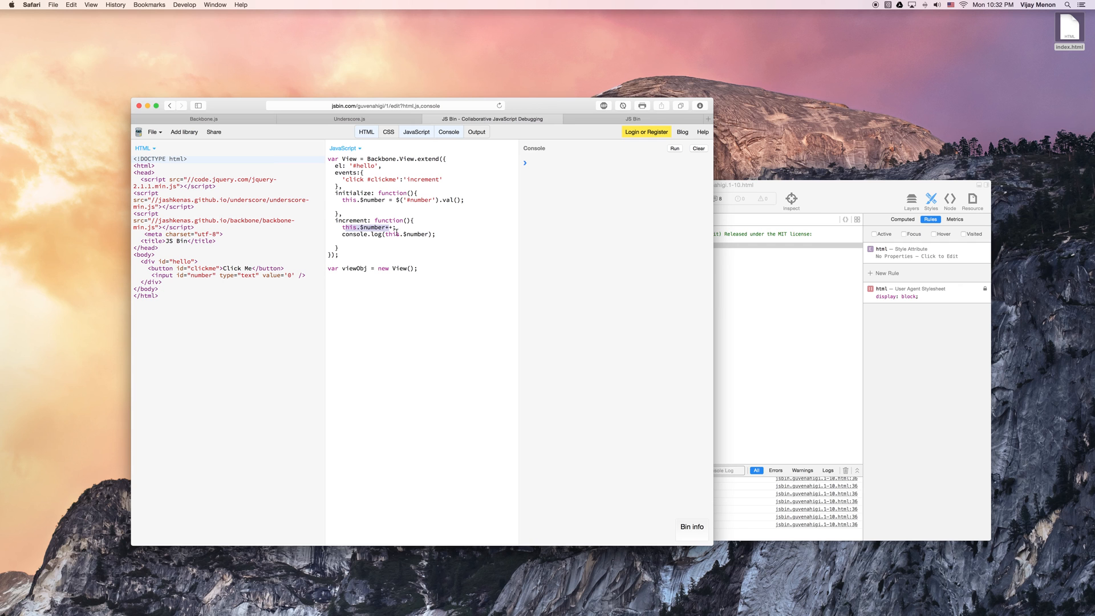
left_click(351, 235)
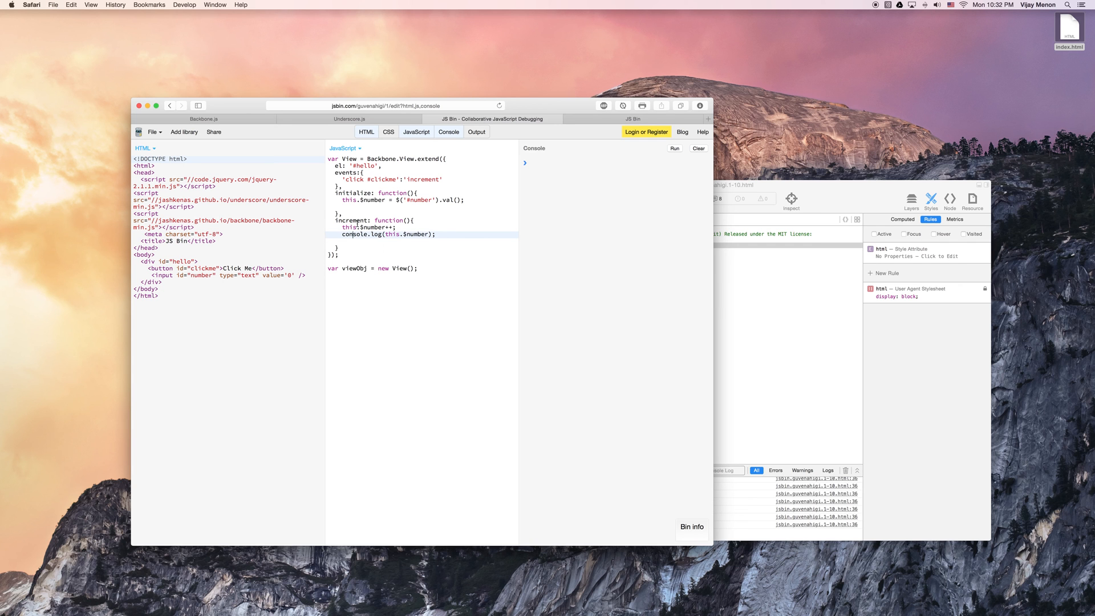
left_click(416, 241)
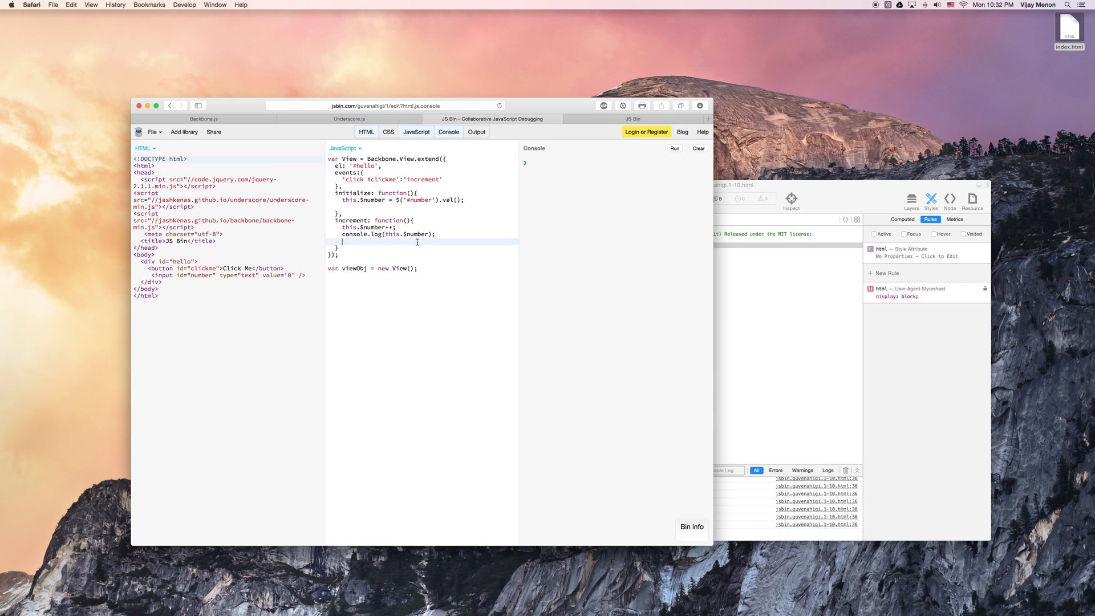
key("Up")
key("Up")
key("Up")
key("Up")
key("Left")
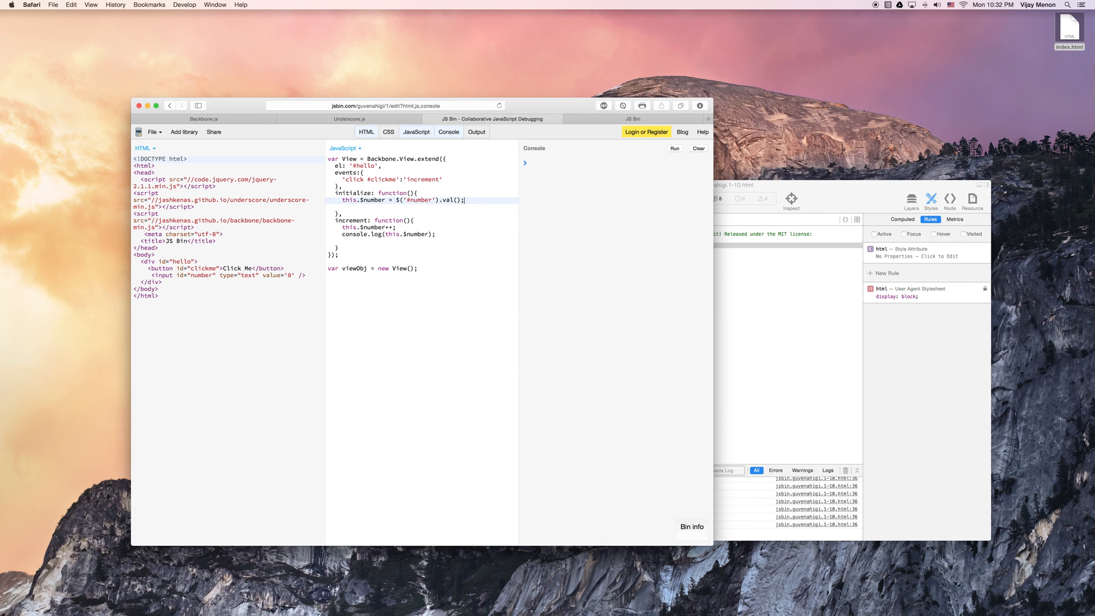
key("Return")
type("this.")
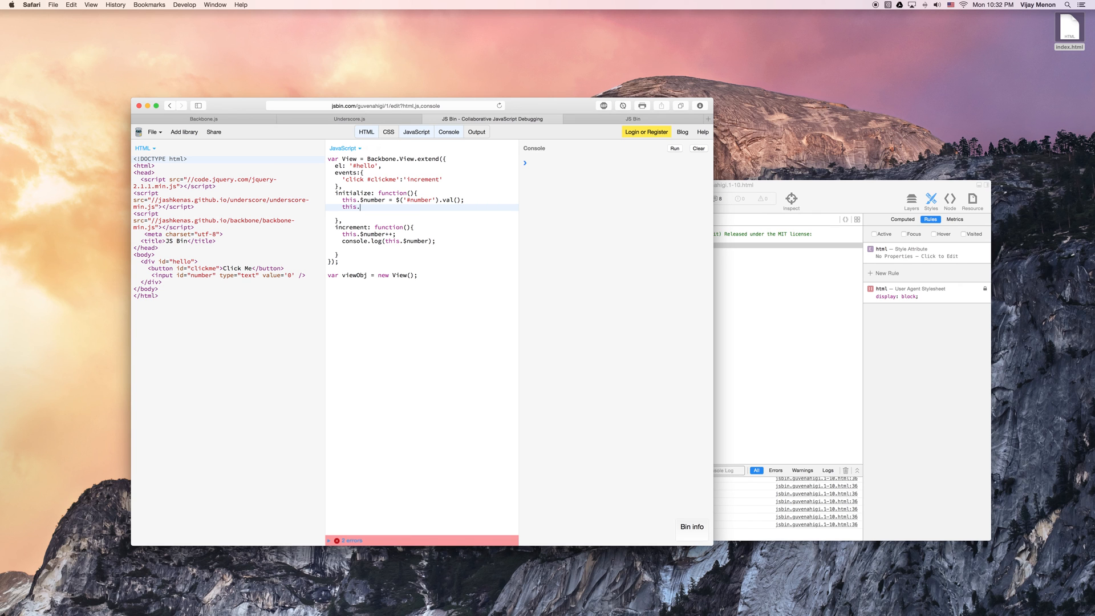
type("$number")
type("  = $(")
- Remove the unfinished numberId line and leftover blank line from initialize
key("BackSpace")
key("BackSpace")
key("BackSpace")
key("BackSpace")
key("BackSpace")
key("BackSpace")
key("BackSpace")
key("BackSpace")
key("BackSpace")
key("Delete")
key("Down")
key("Down")
key("Up")
key("Up")
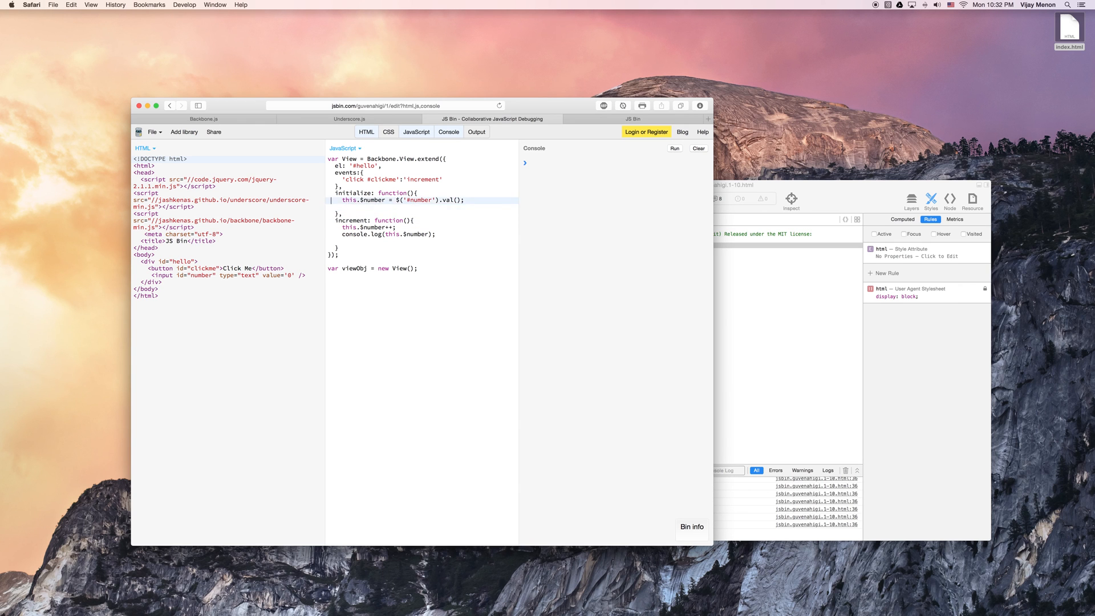
key("Up")
key("Down")
key("Delete")
key("Down")
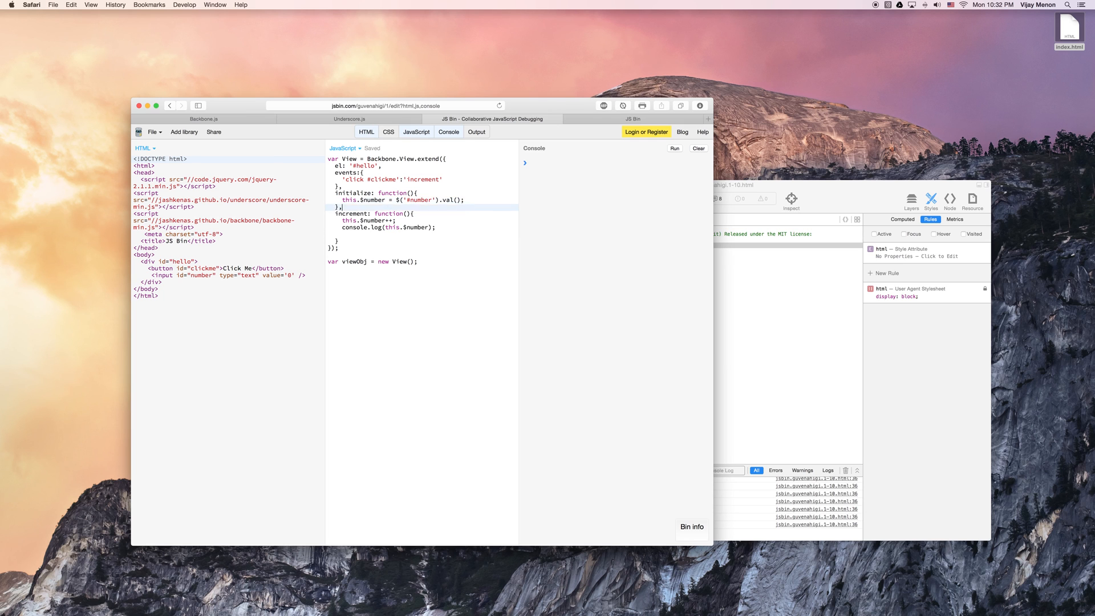
key("Down")
key("Down")
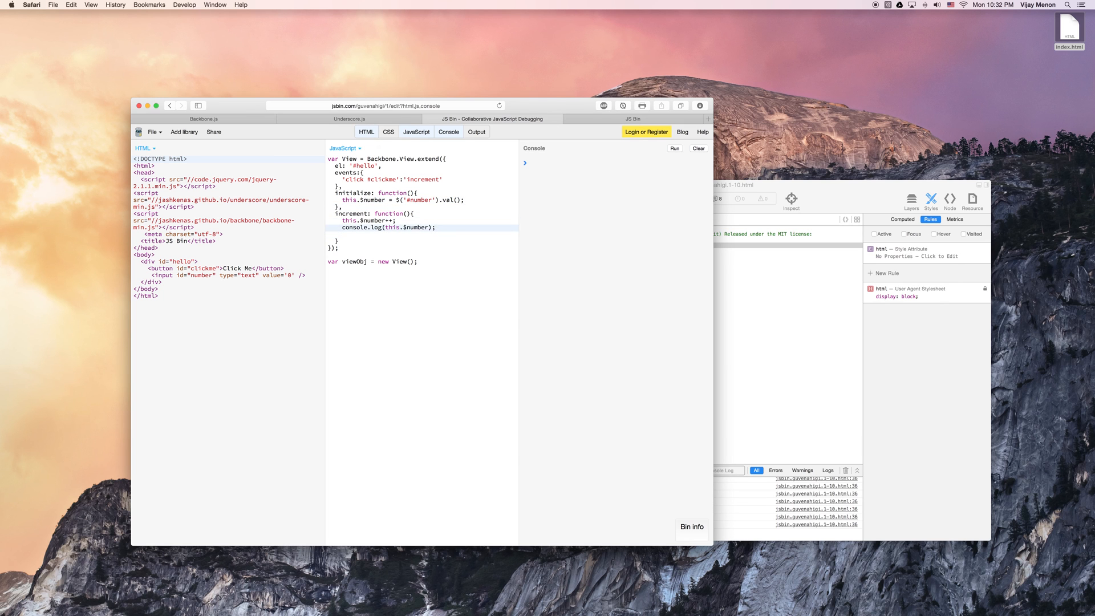
key("Up")
key("Up")
key("Up")
key("Up")
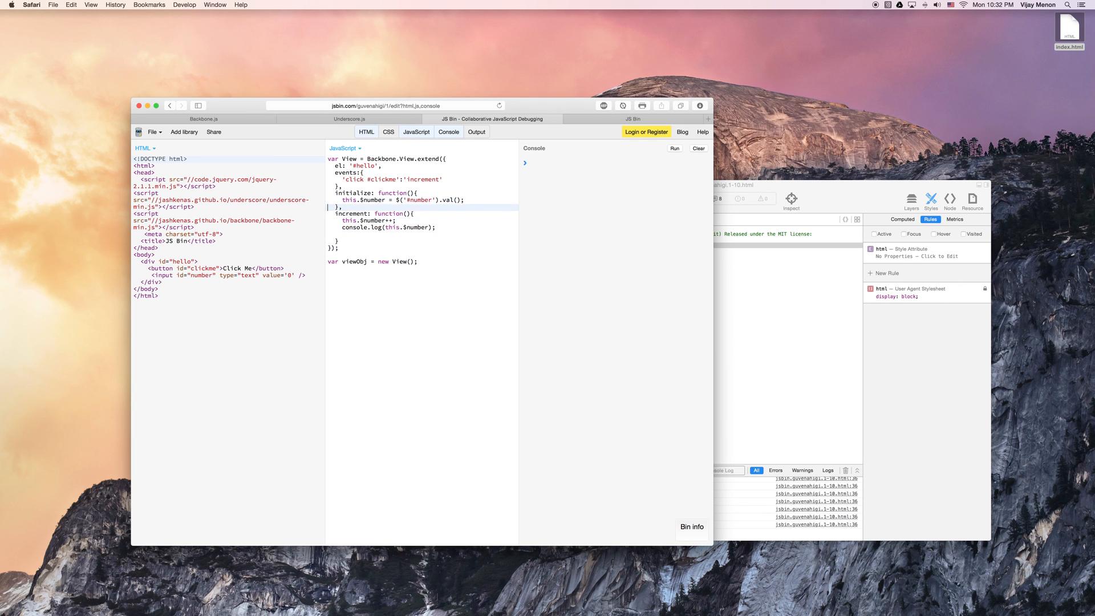
- Add this.$numberId = $('#number'); in initialize below the cached number line
key("End")
key("Return")
type("this.$numberId = $(")
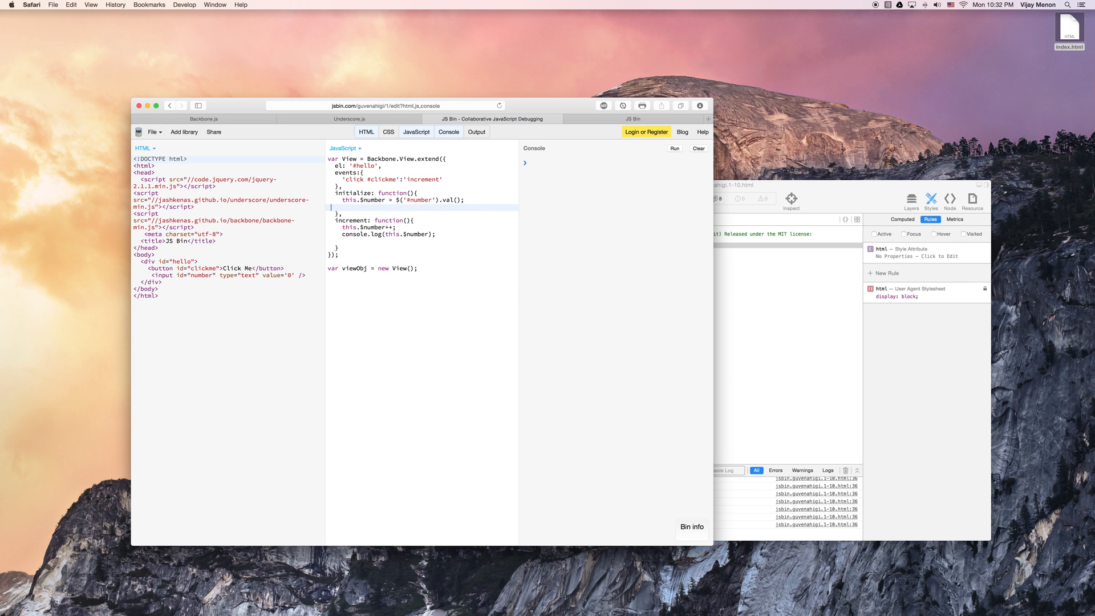
key("Return")
key("Up")
key("End")
key("Left")
key("Left")
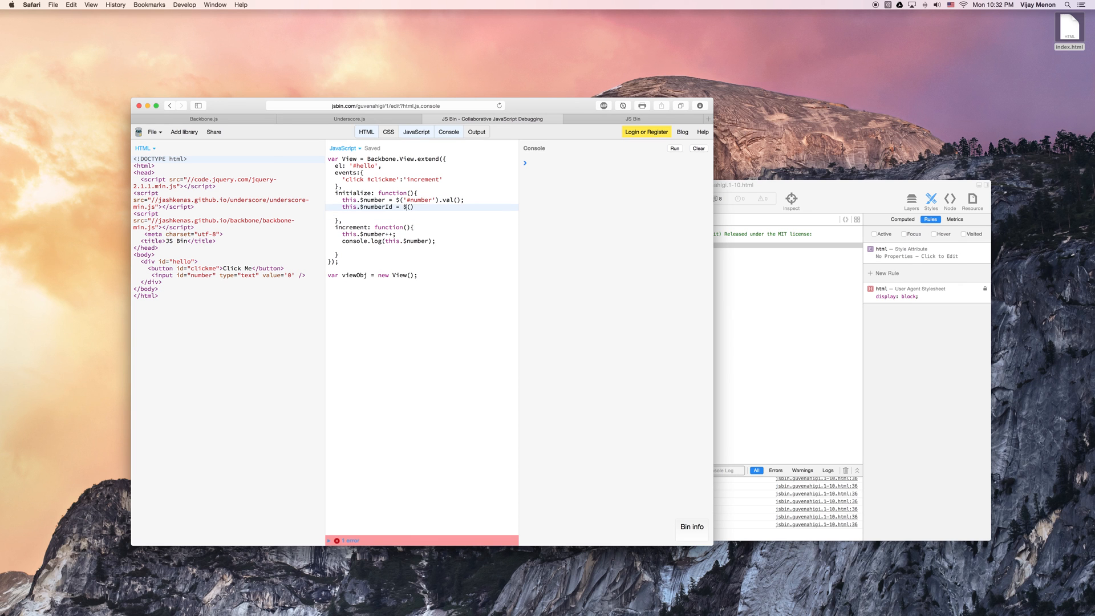
type("'")
type("#nu")
type("mber');")
key("Down")
key("Down")
key("Down")
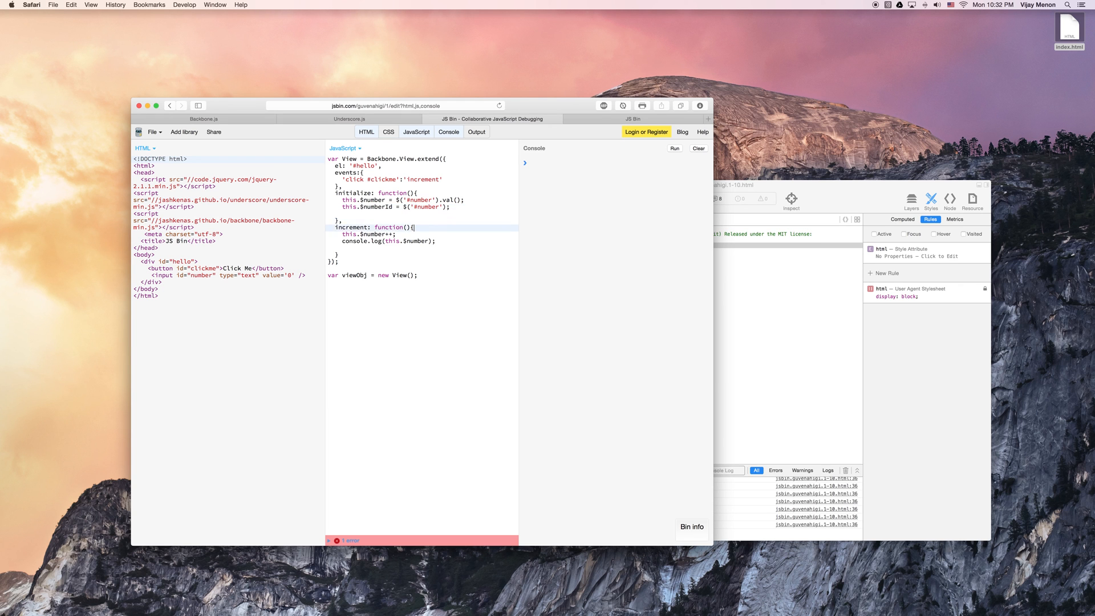
key("Up")
key("Up")
key("Down")
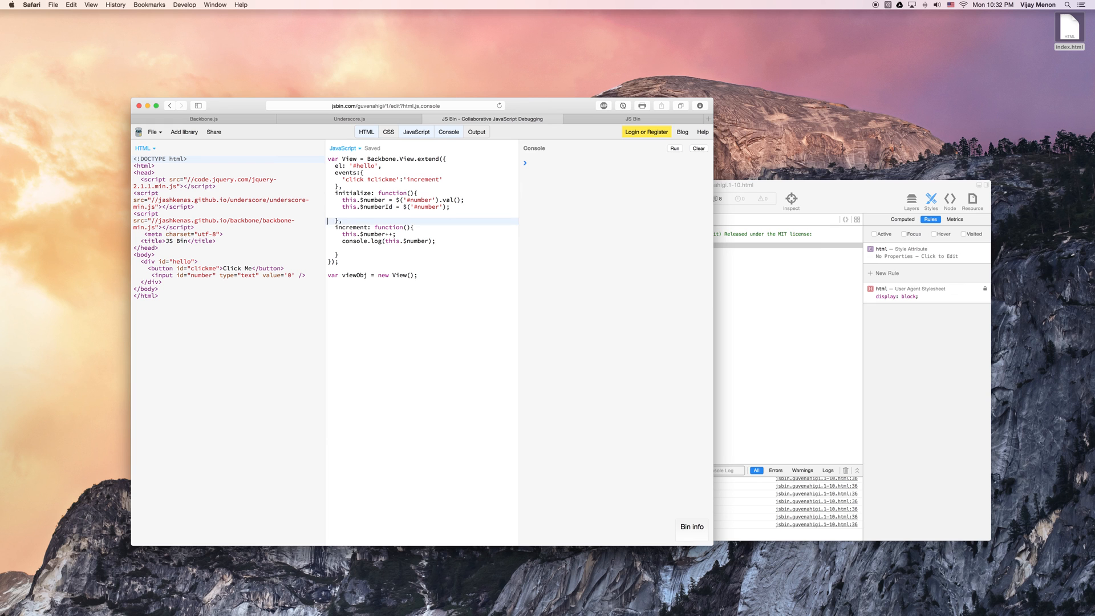
key("Up")
key("Down")
key("Down")
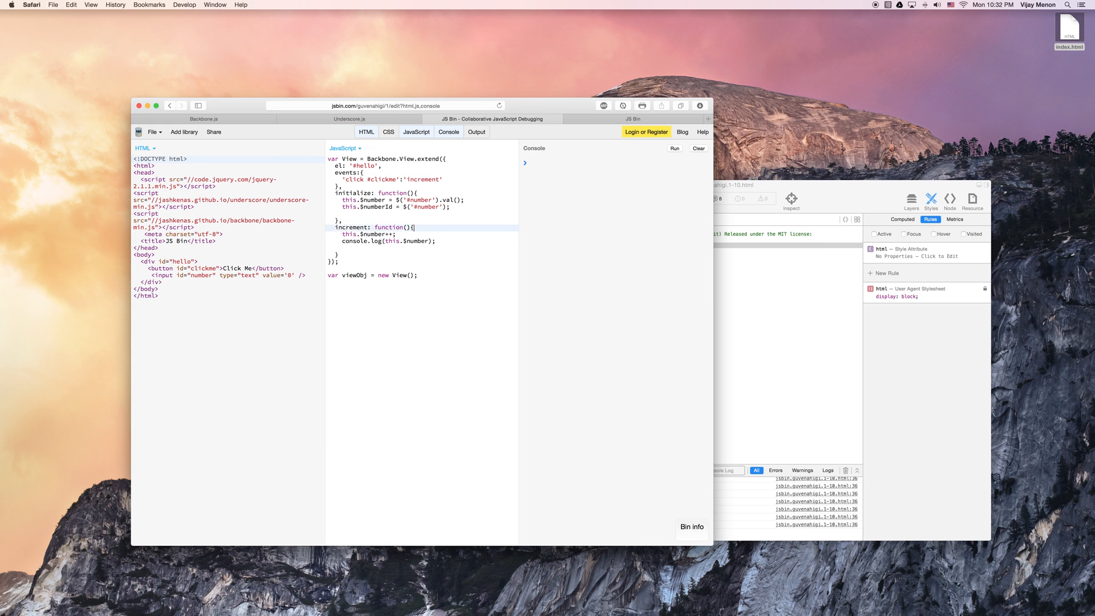
key("Down")
key("Down")
key("Down")
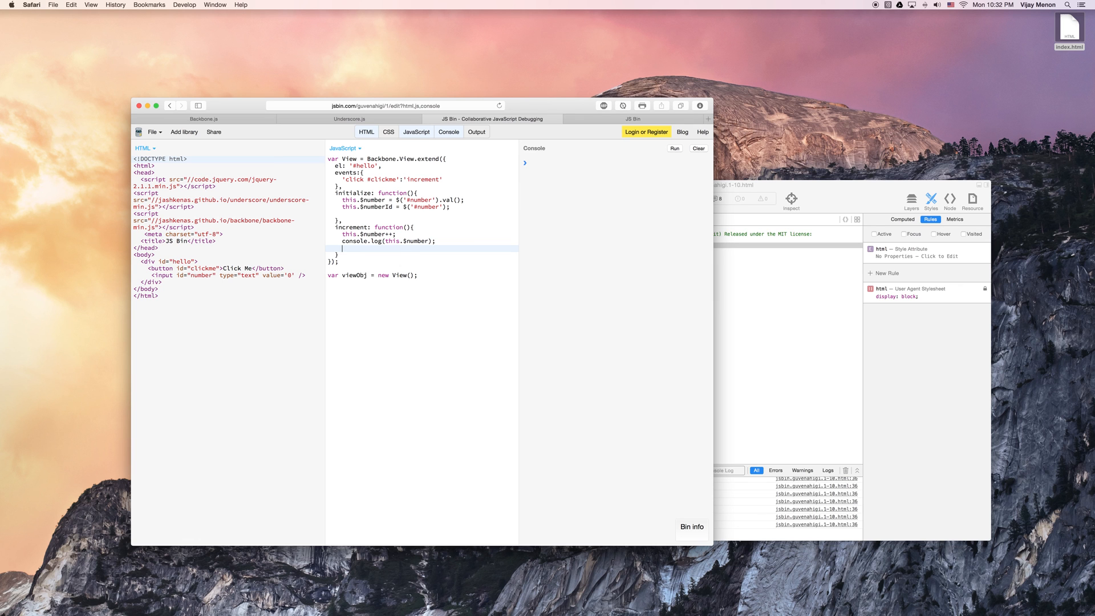
type("this.")
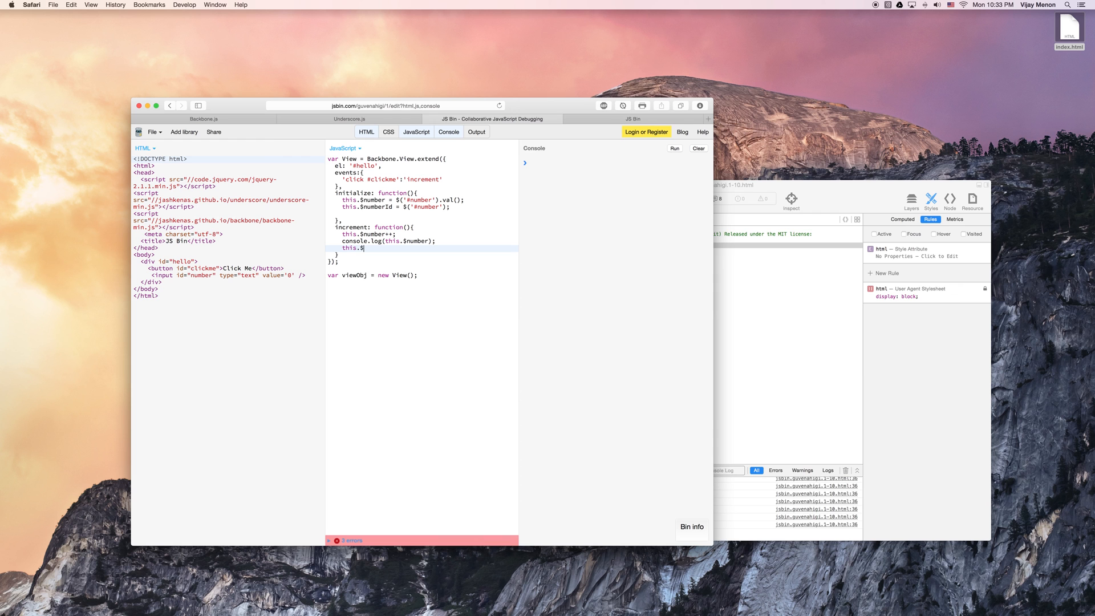
type("$numberId")
type(".html(th")
type("is.$num")
type("ber);")
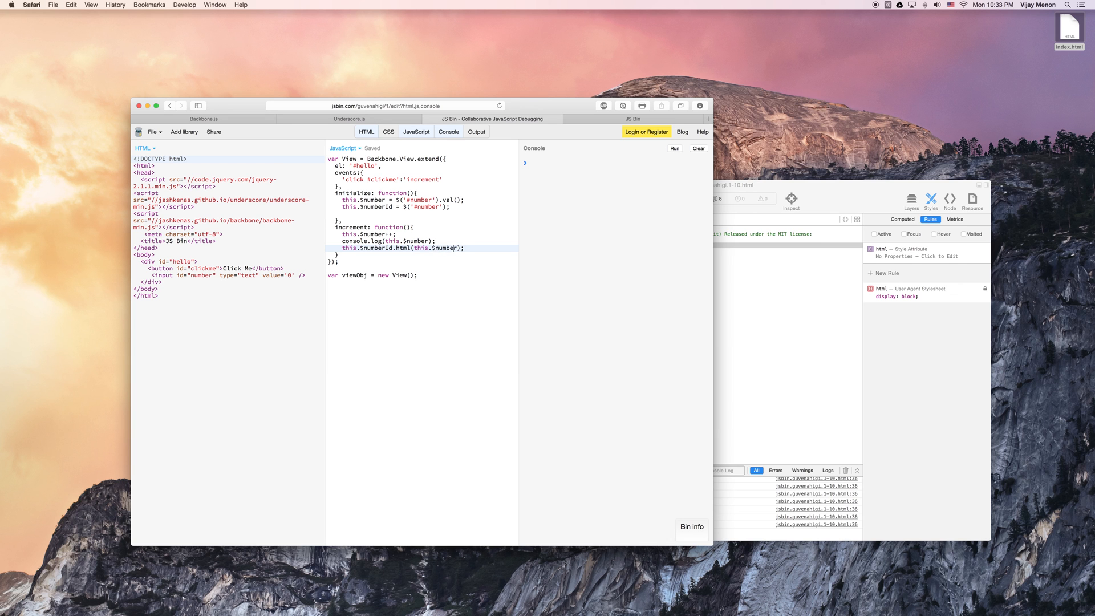
- End increment with this.$numberId.val(this.$number); instead of an html call
left_click(410, 247)
key("BackSpace")
key("BackSpace")
key("BackSpace")
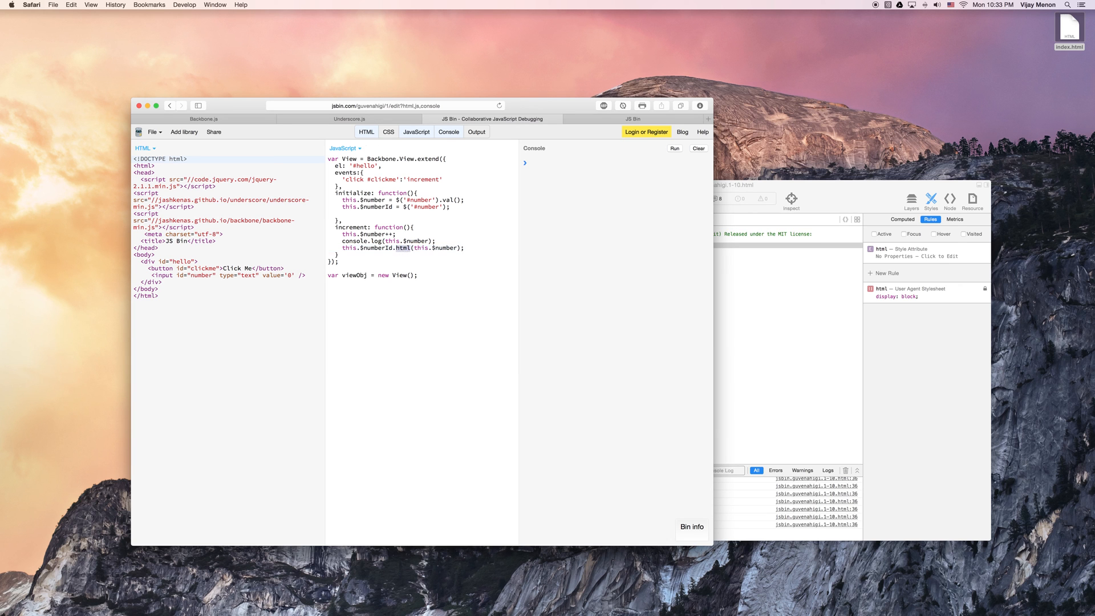
type("val")
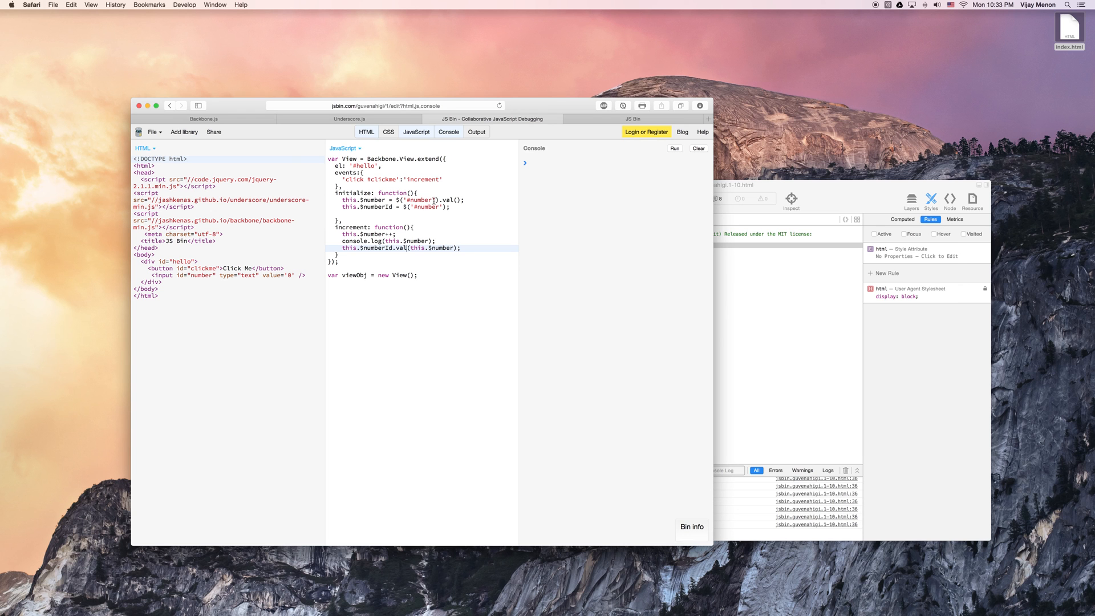
left_click_drag(442, 199, 459, 200)
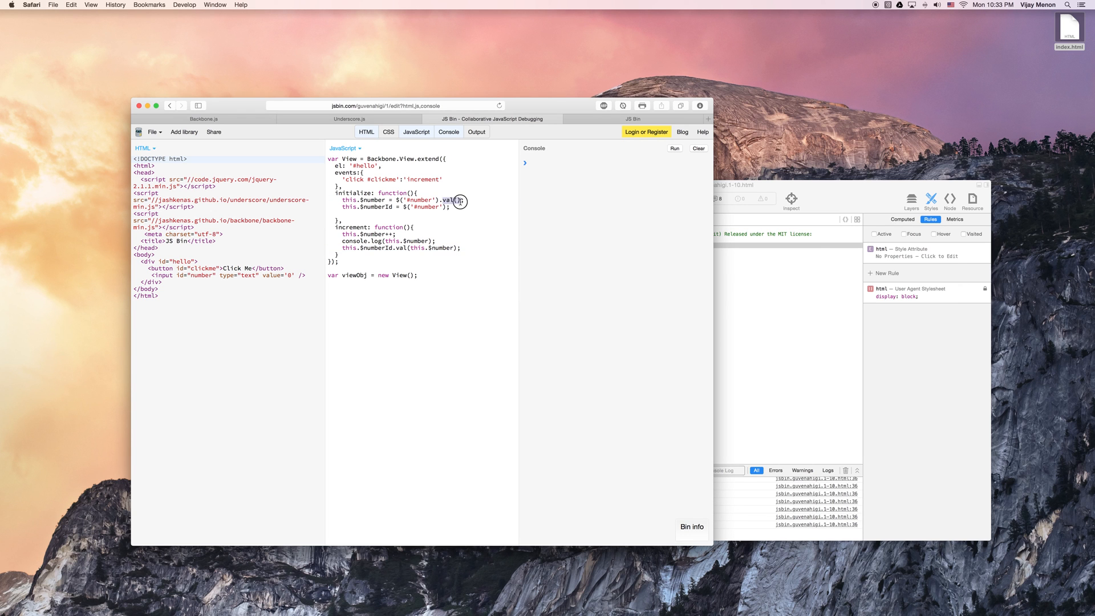
left_click(402, 214)
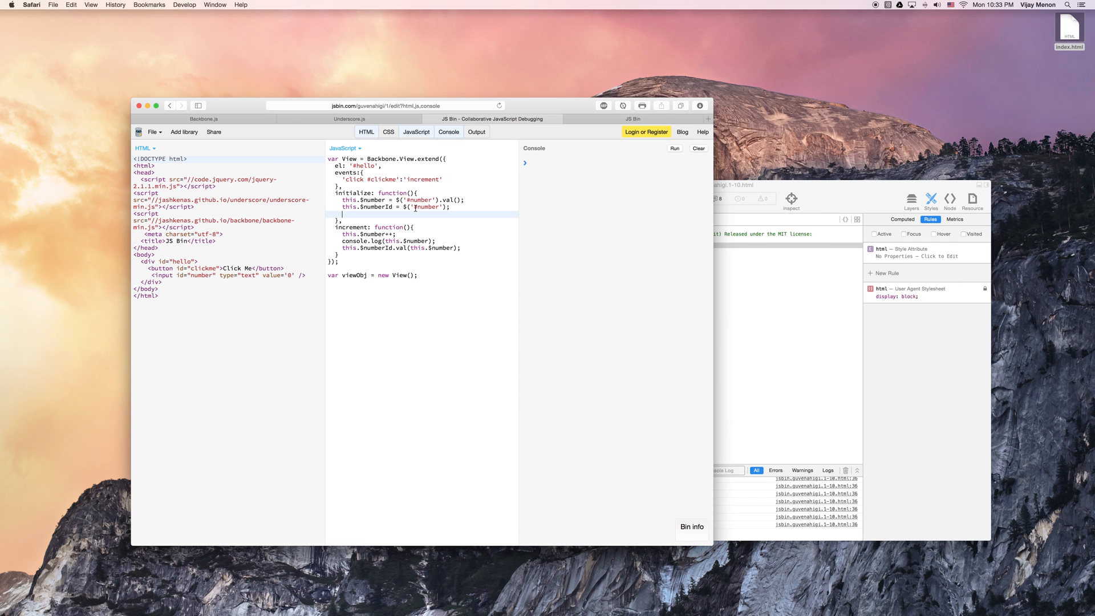
- Review the initialize lines caching this.$number and the #number input as $numberId
left_click_drag(464, 199, 396, 199)
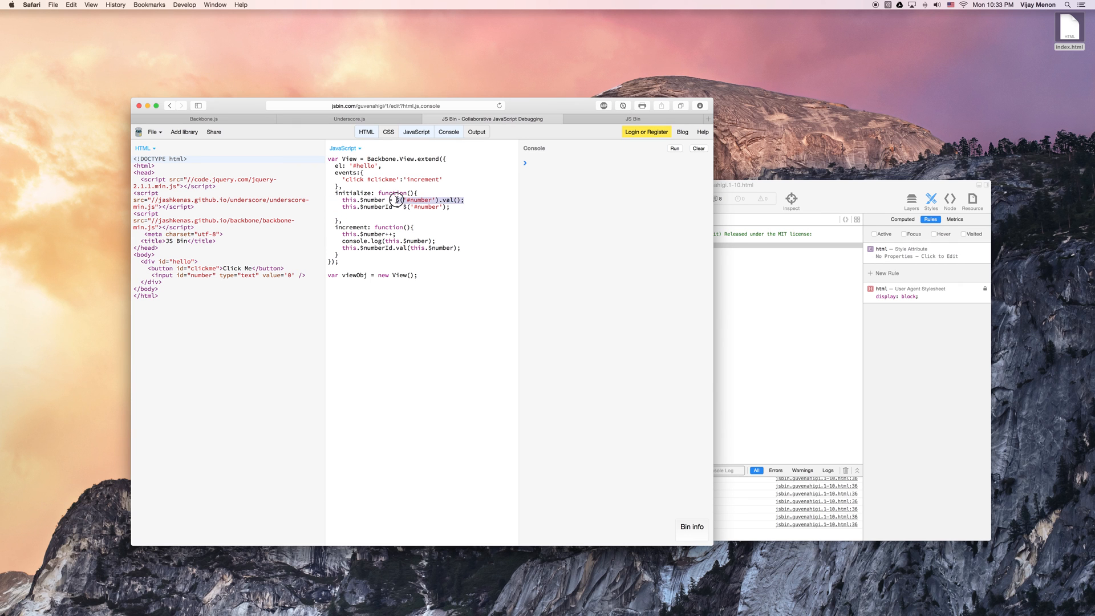
left_click(198, 274)
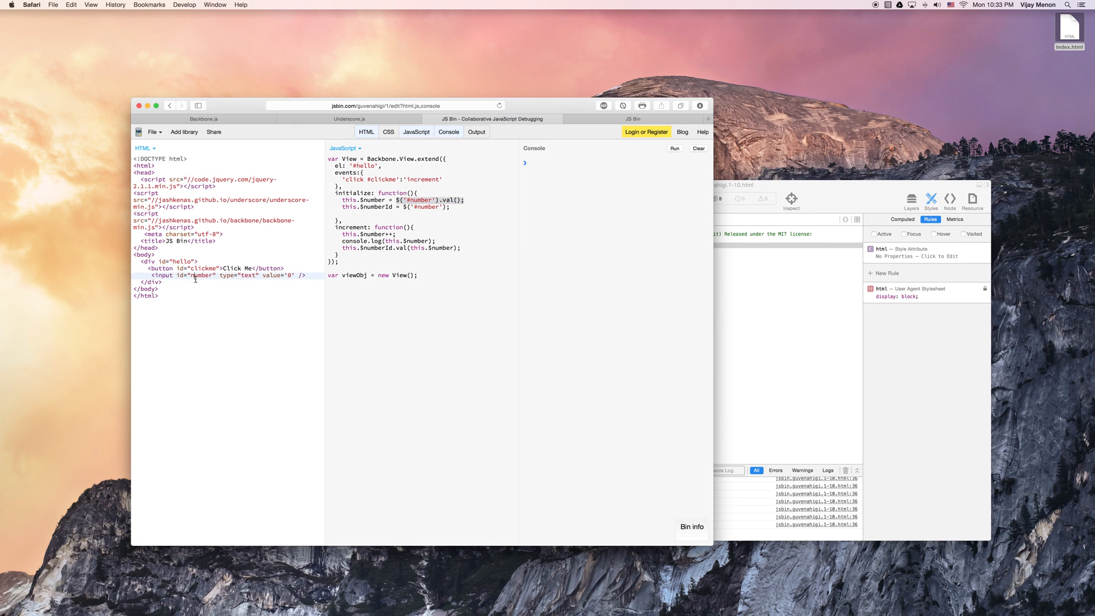
left_click_drag(386, 200, 333, 199)
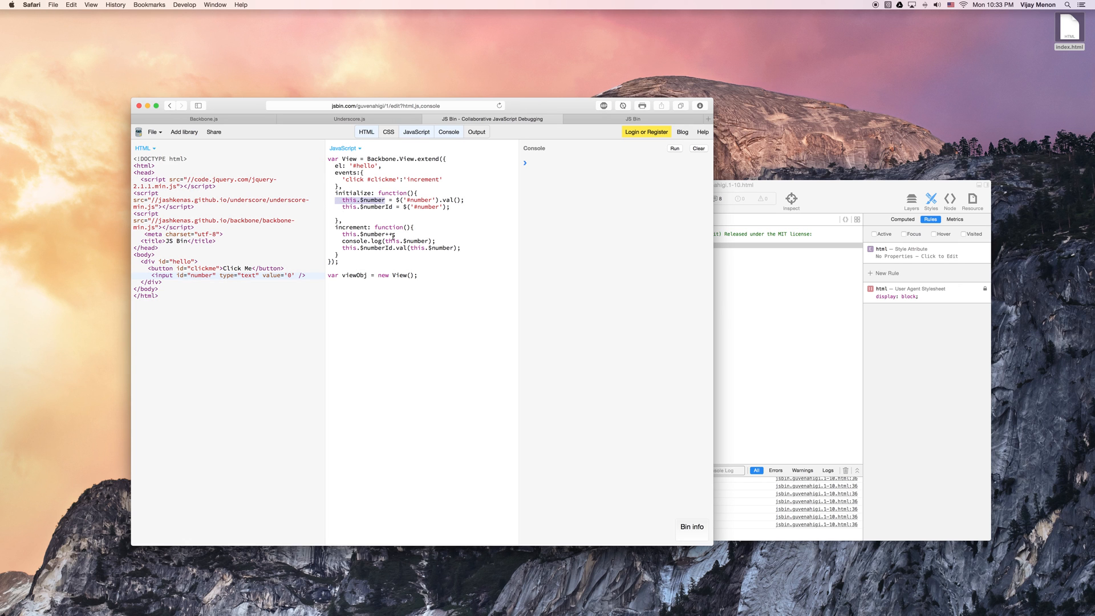
left_click(380, 208)
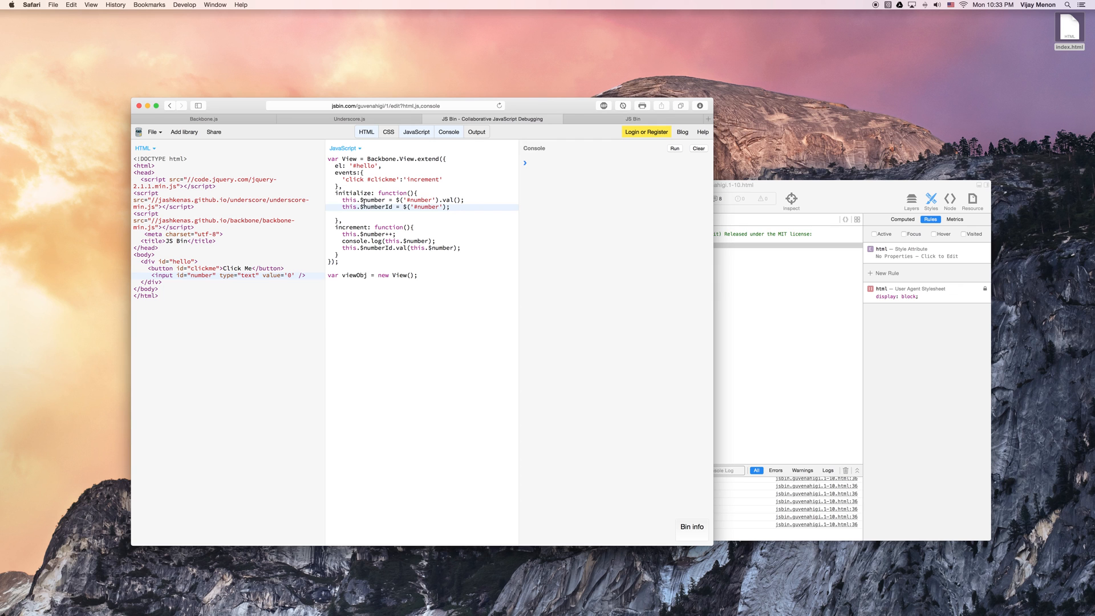
left_click(454, 199)
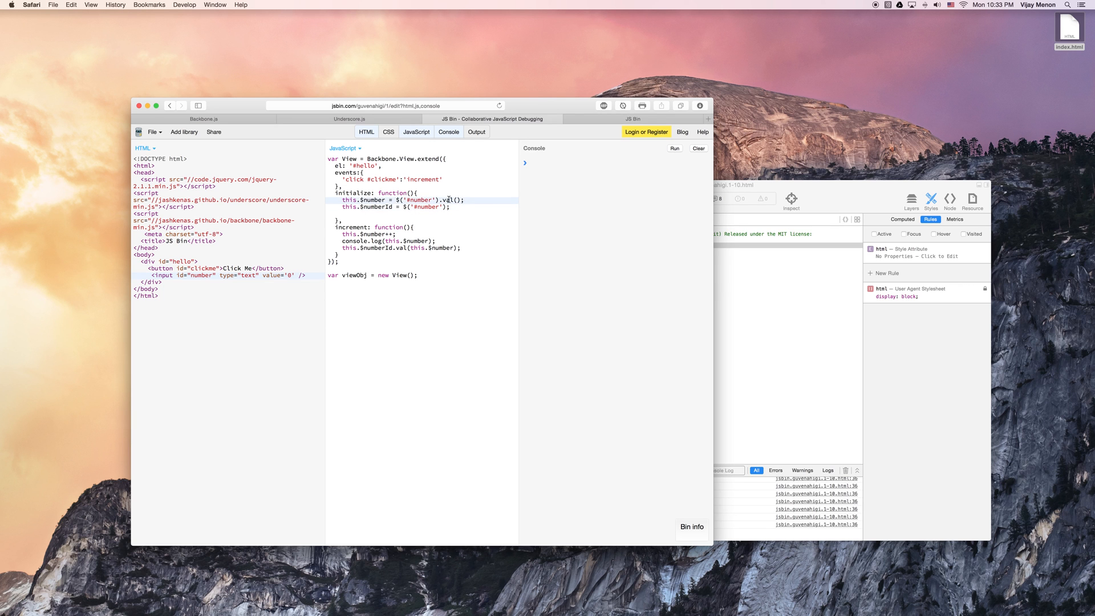
left_click(382, 208)
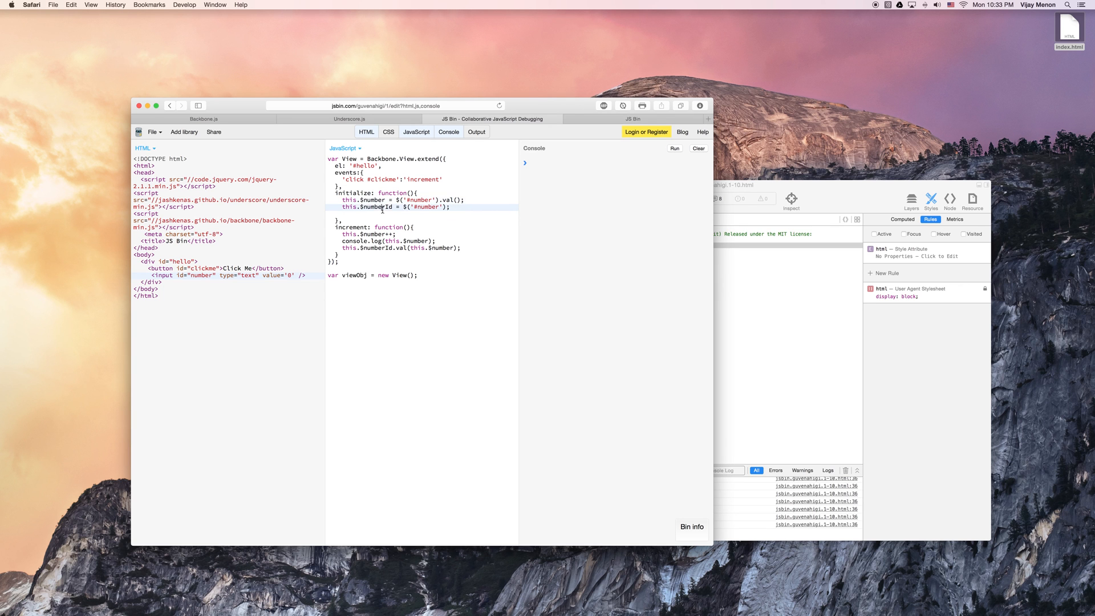
left_click(471, 208)
left_click_drag(450, 207, 348, 207)
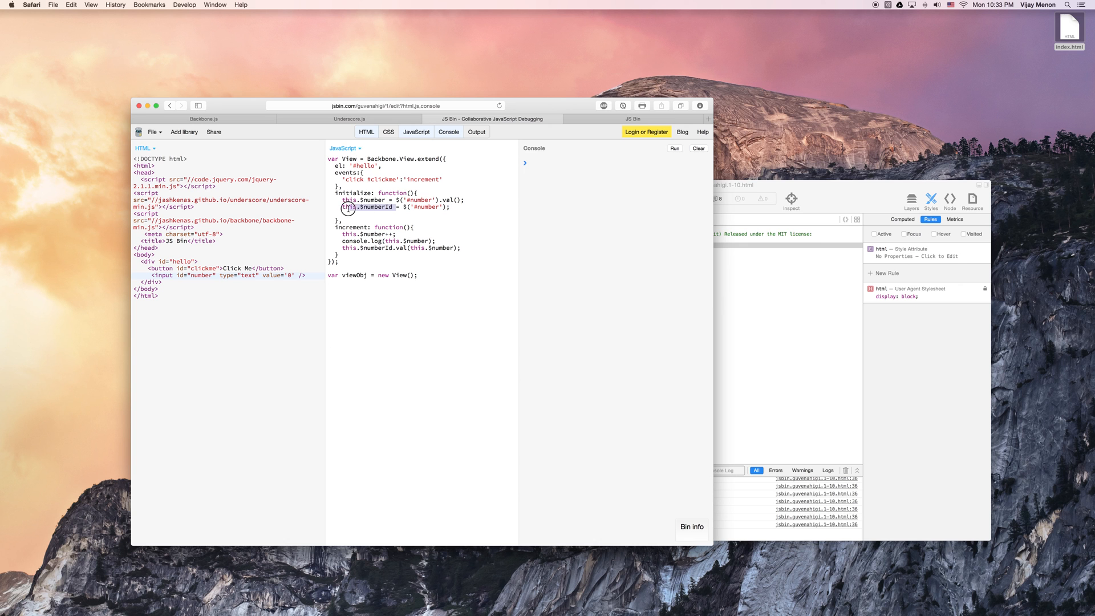
- Review increment's this.$number++ and the $numberId.val line
left_click(361, 235)
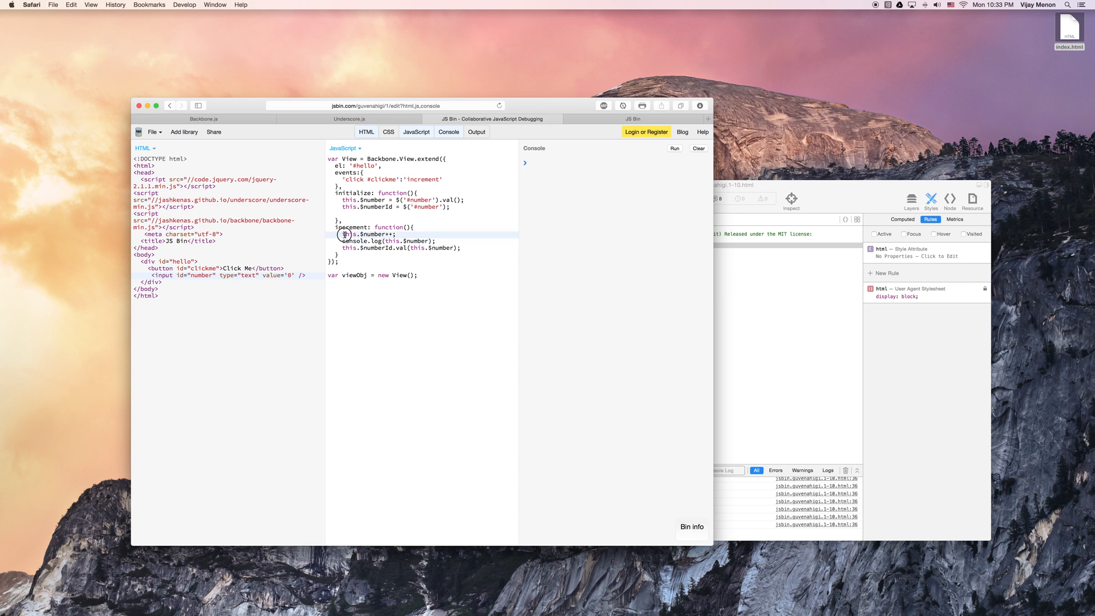
left_click_drag(342, 235, 396, 234)
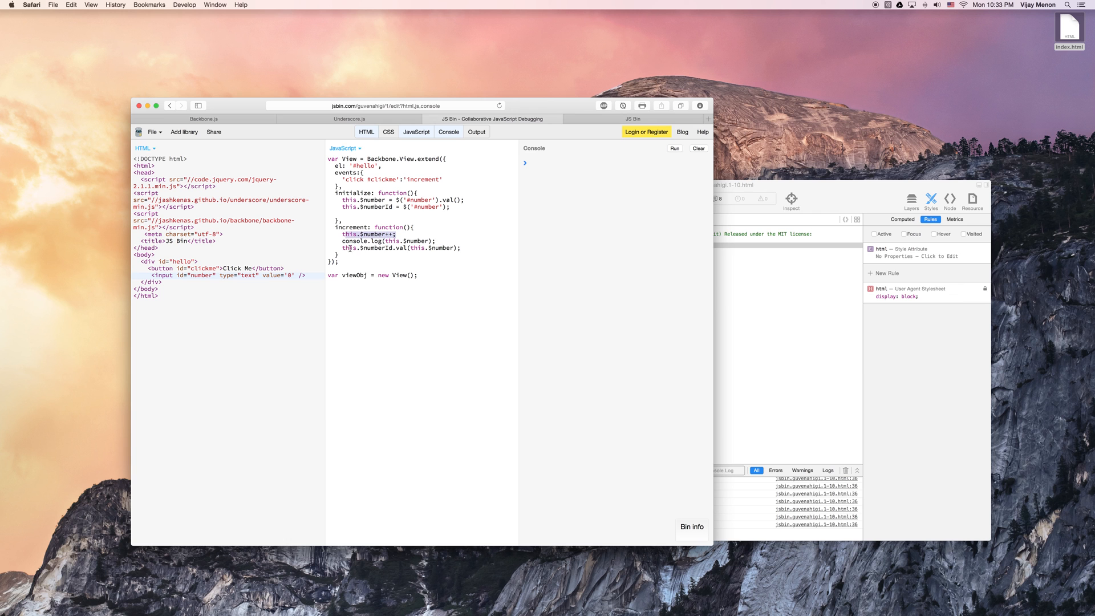
left_click(438, 240)
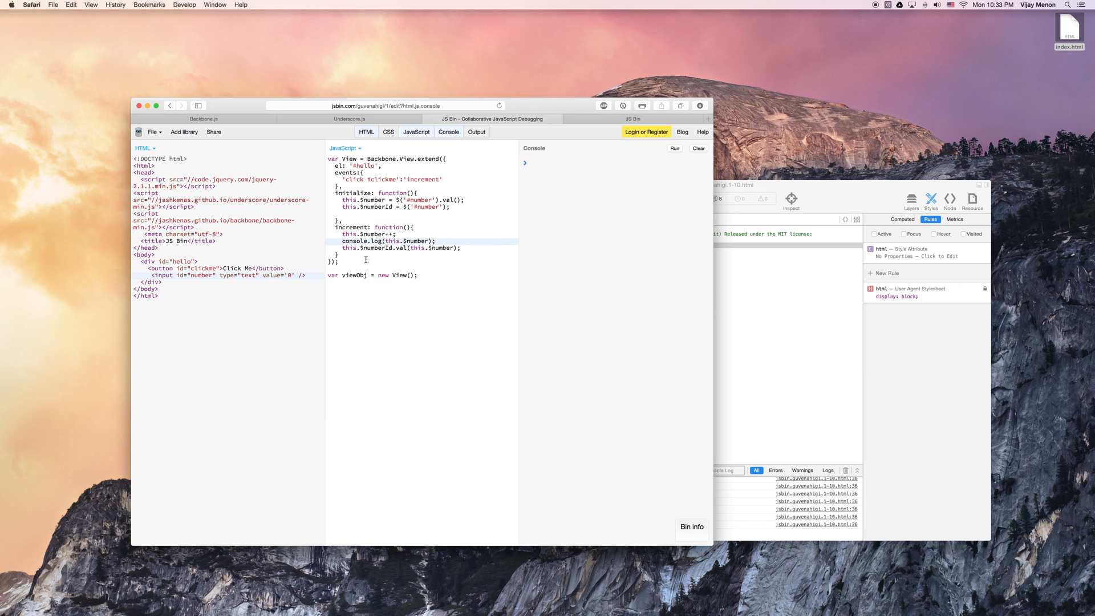
left_click_drag(342, 247, 396, 248)
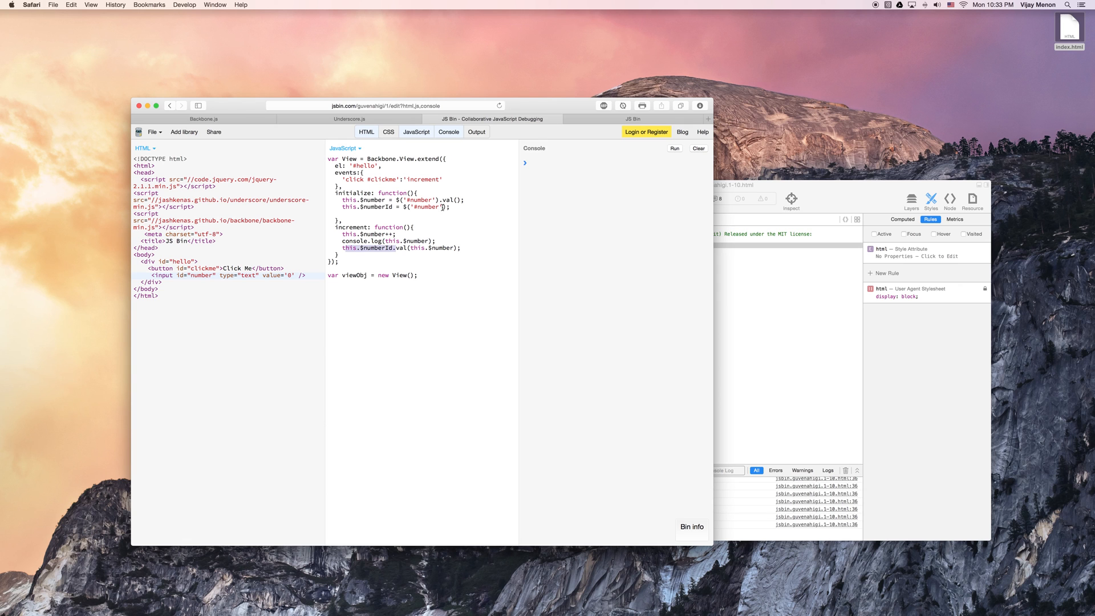
left_click(398, 247)
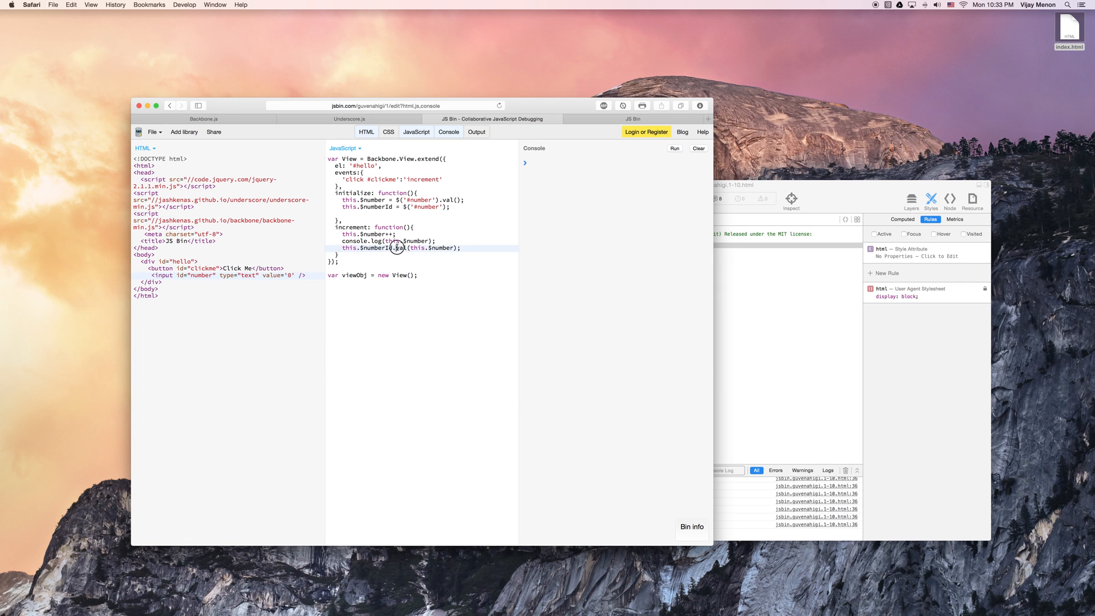
double_click(400, 247)
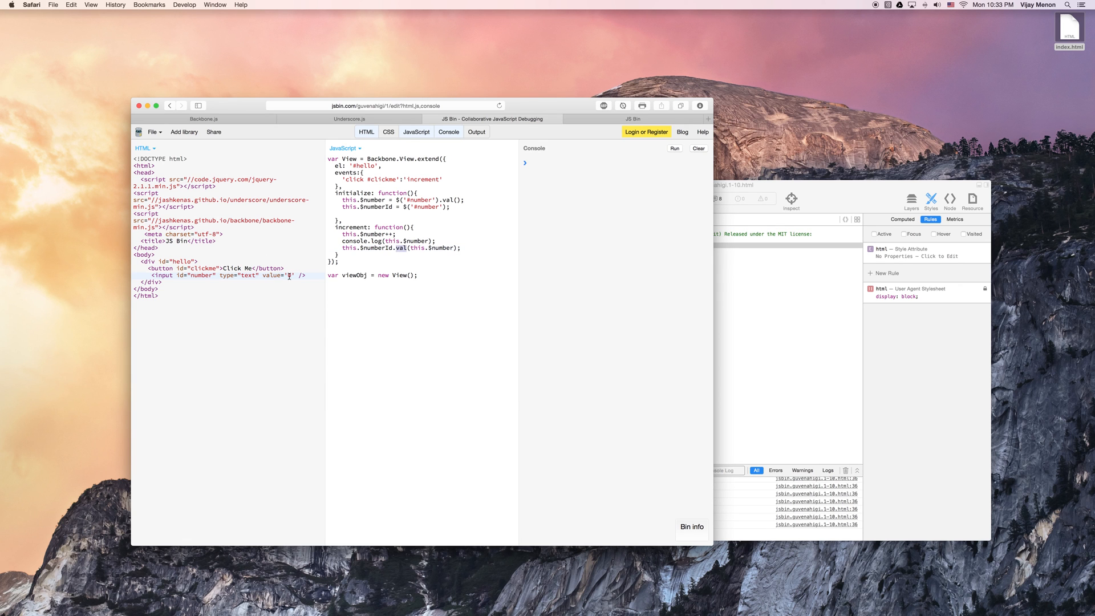
left_click(450, 253)
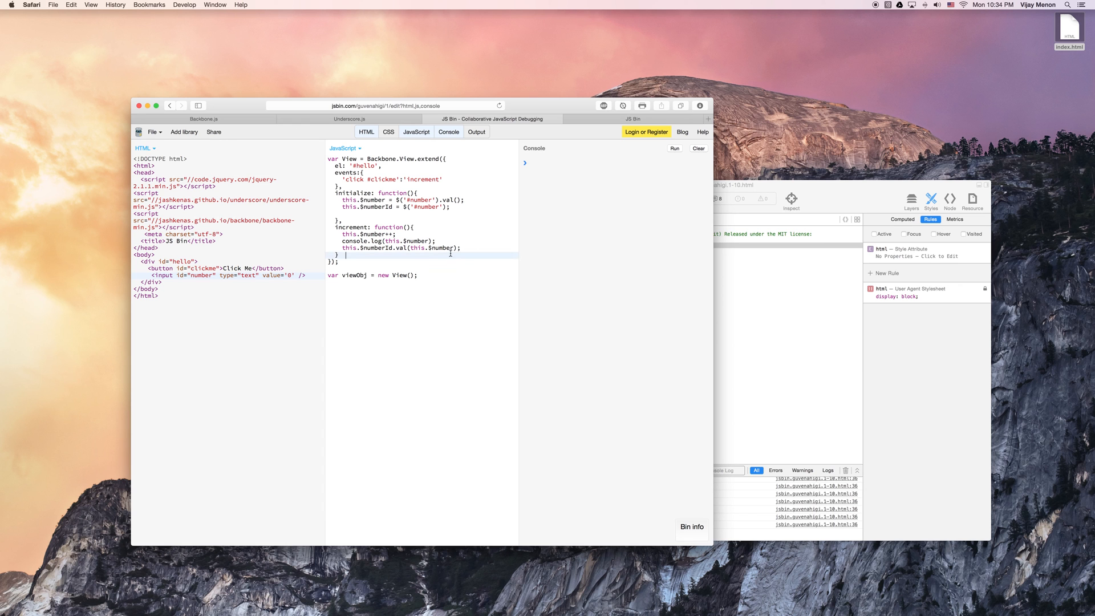
- Download the bin as an HTML file and open it from Safari's Downloads list
left_click(153, 132)
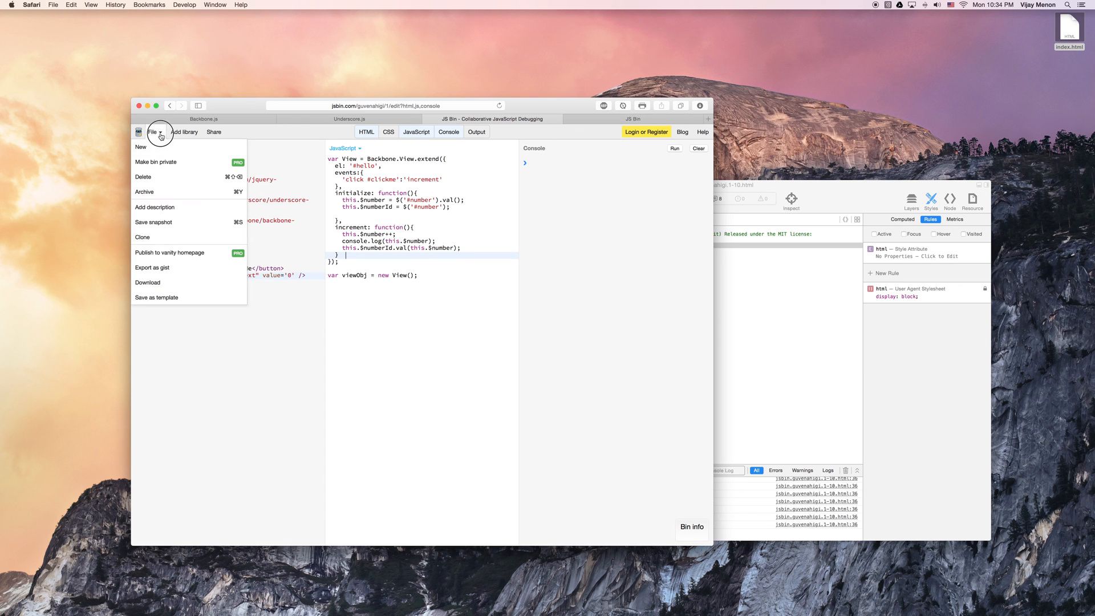
left_click(173, 284)
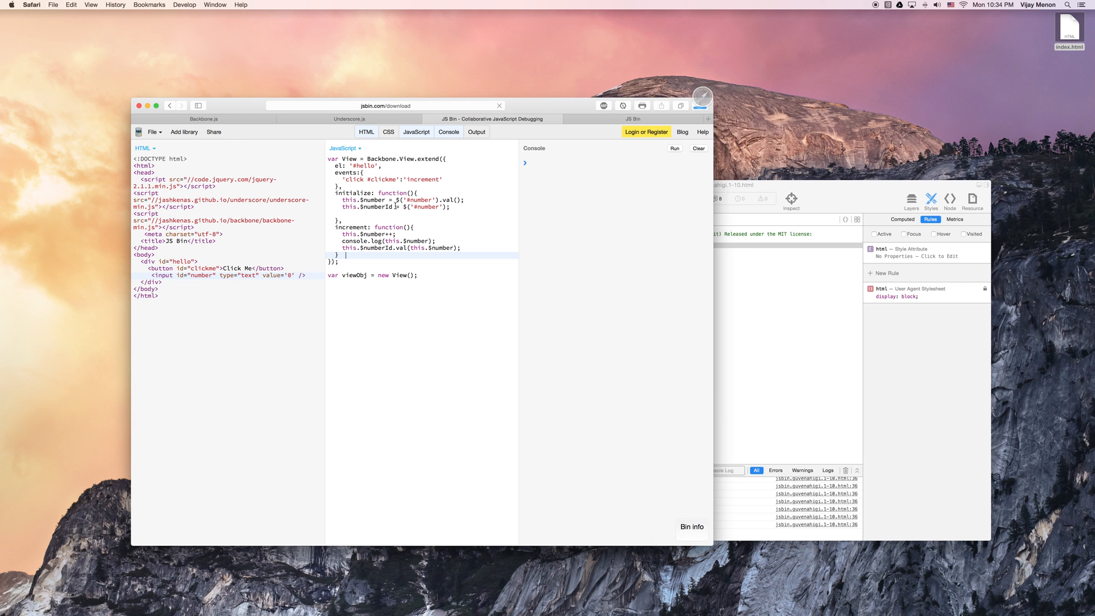
left_click(700, 105)
right_click(684, 136)
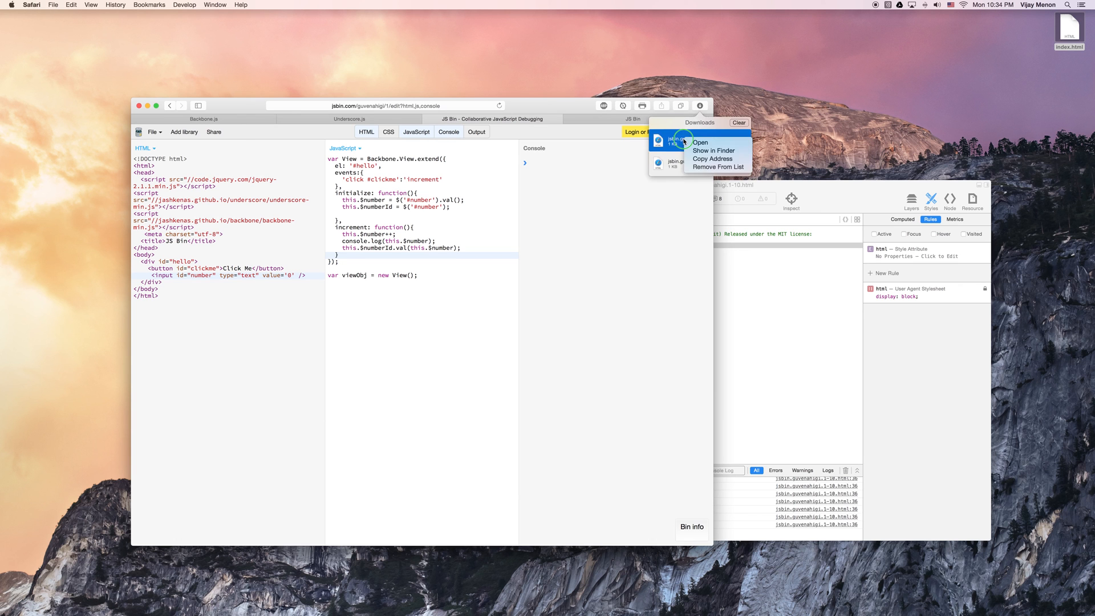
left_click(690, 143)
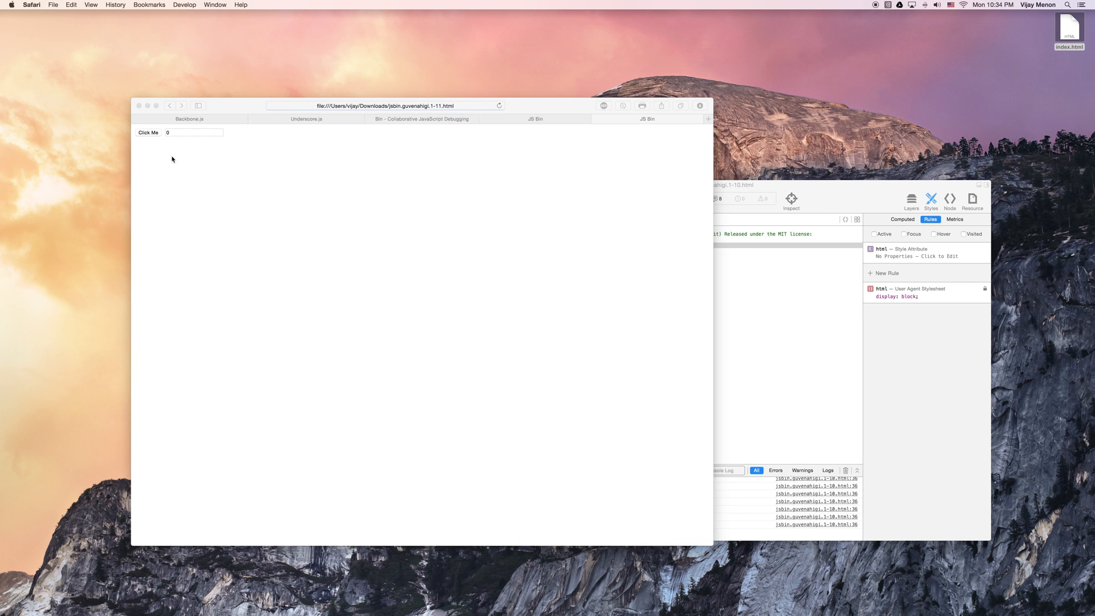
- Press Click Me until the number field reads 25, then switch to the earlier page's tab
left_click(157, 135)
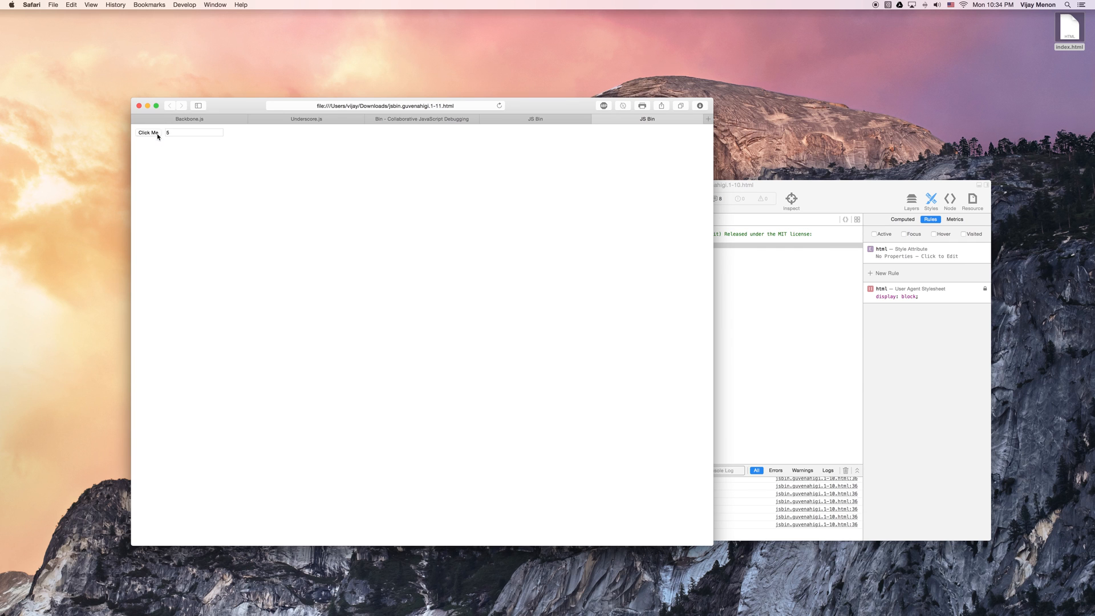
left_click(157, 136)
left_click(158, 135)
left_click(158, 134)
left_click(546, 229)
left_click(556, 120)
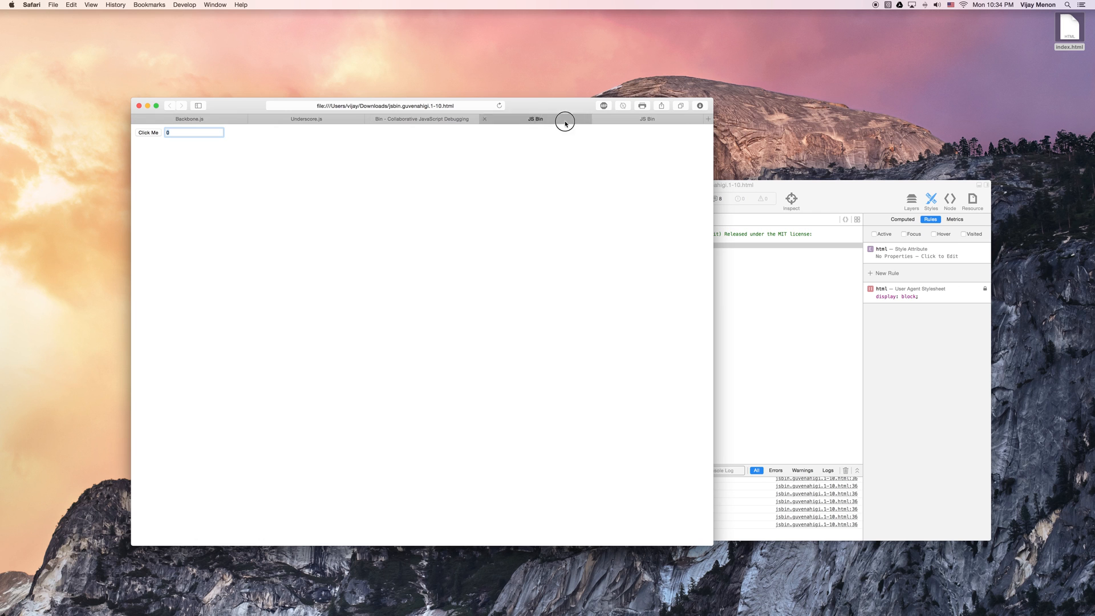
- Return to the JS Bin editor and select the whole View definition down to viewObj
left_click(446, 119)
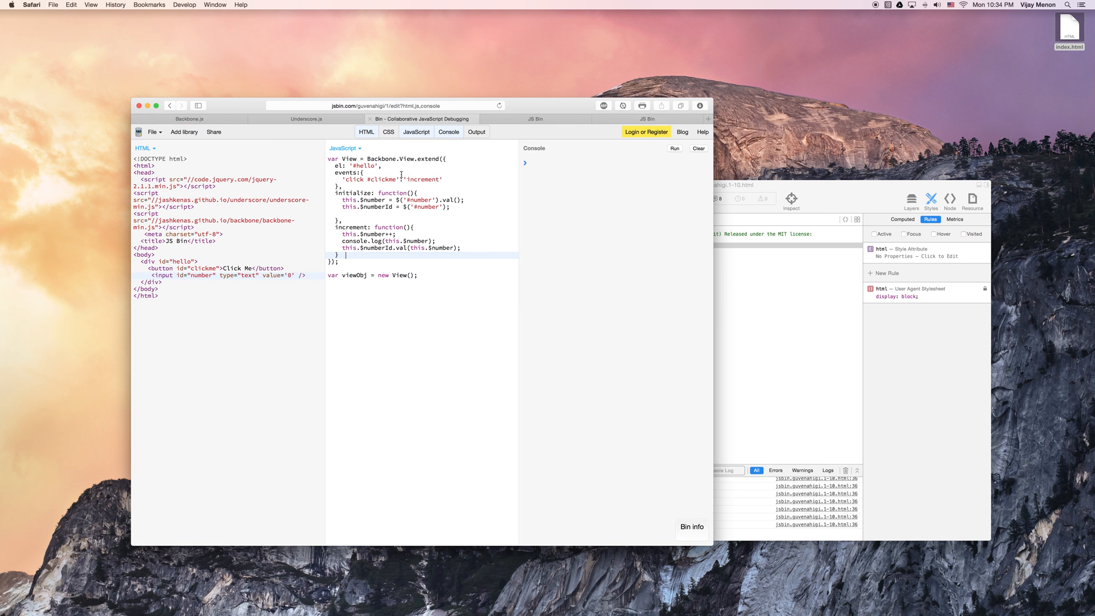
left_click_drag(399, 163, 399, 263)
left_click_drag(342, 160, 364, 255)
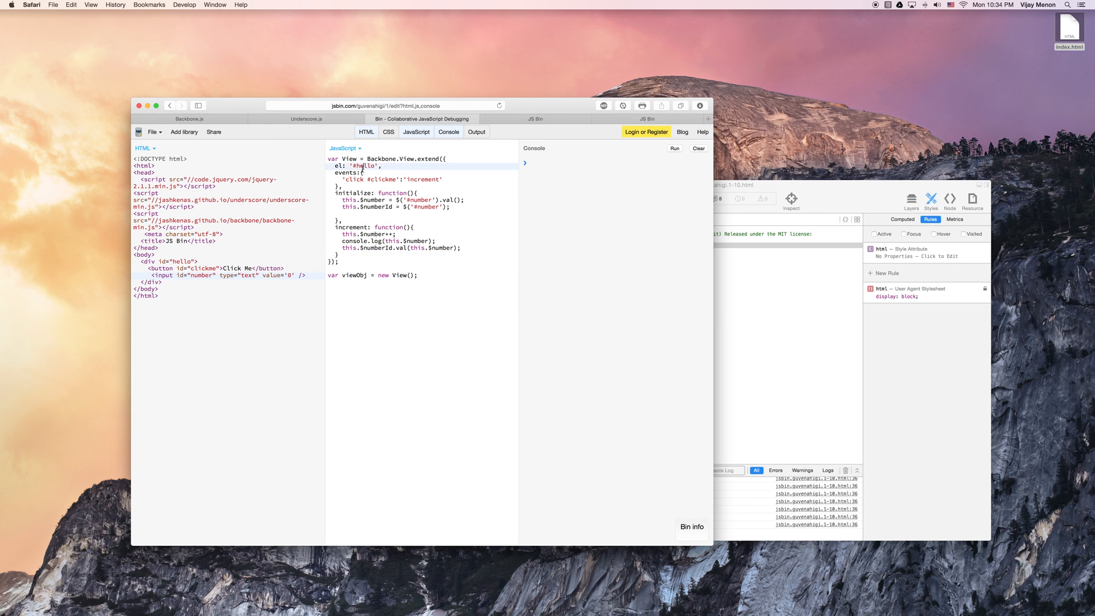
left_click(395, 297)
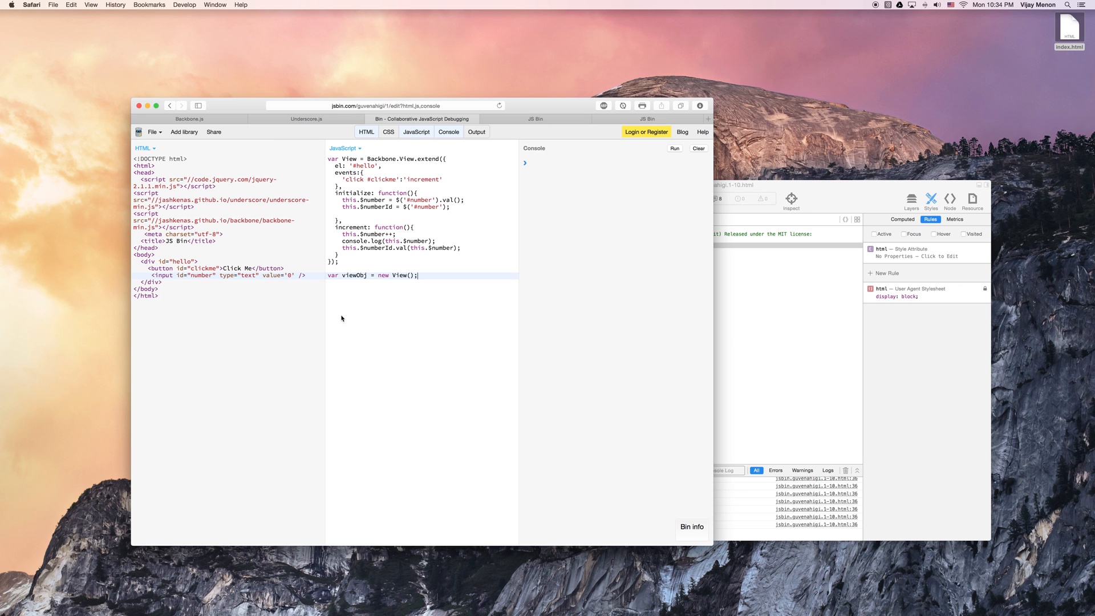
left_click(400, 312)
left_click(398, 365)
- Highlight the var viewObj line creating the view instance from View
mouse_move(342, 156)
left_mouse_down()
mouse_move(402, 266)
mouse_move(333, 273)
left_mouse_up()
left_click(418, 275)
left_click_drag(418, 275, 333, 275)
left_click(428, 274)
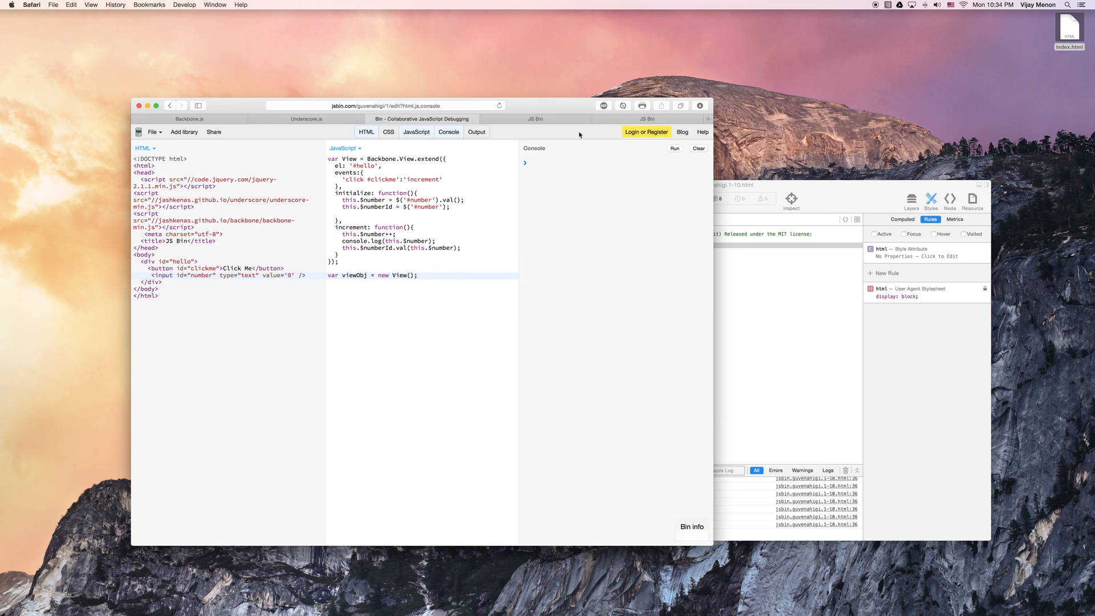